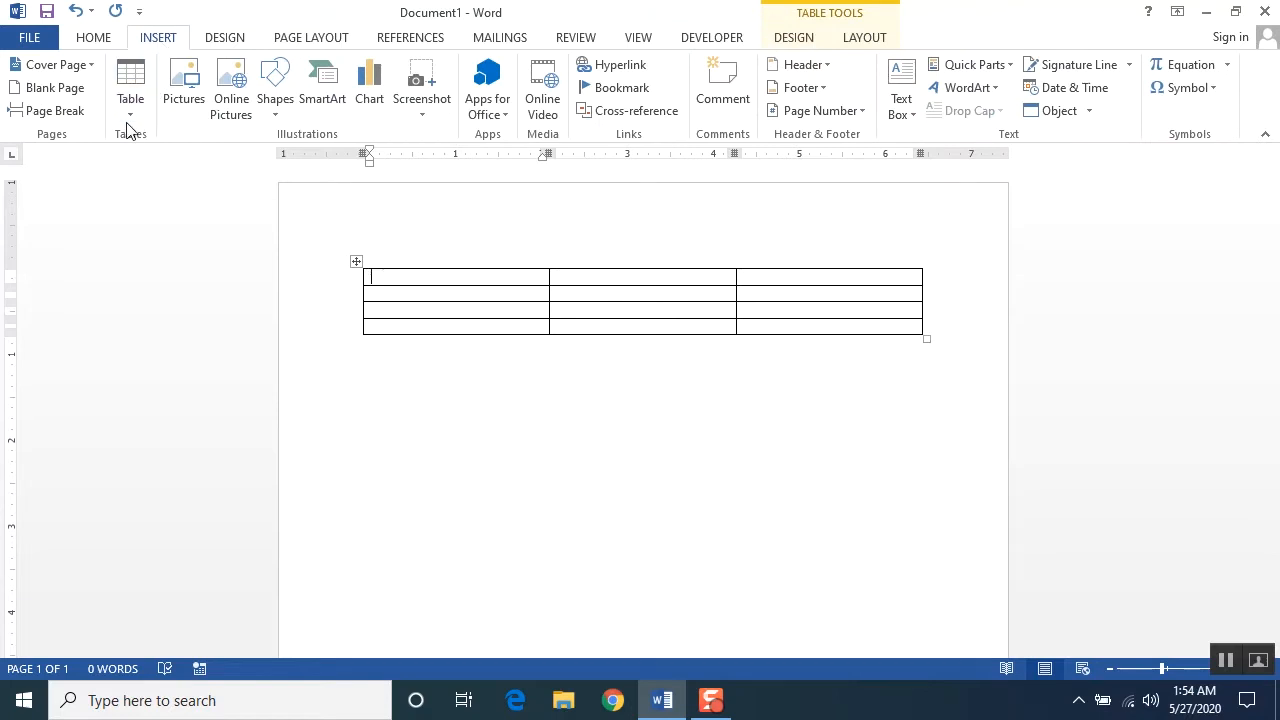
Step: Undo the insertion of the three-column, four-row table so the page is blank
left_click(127, 130)
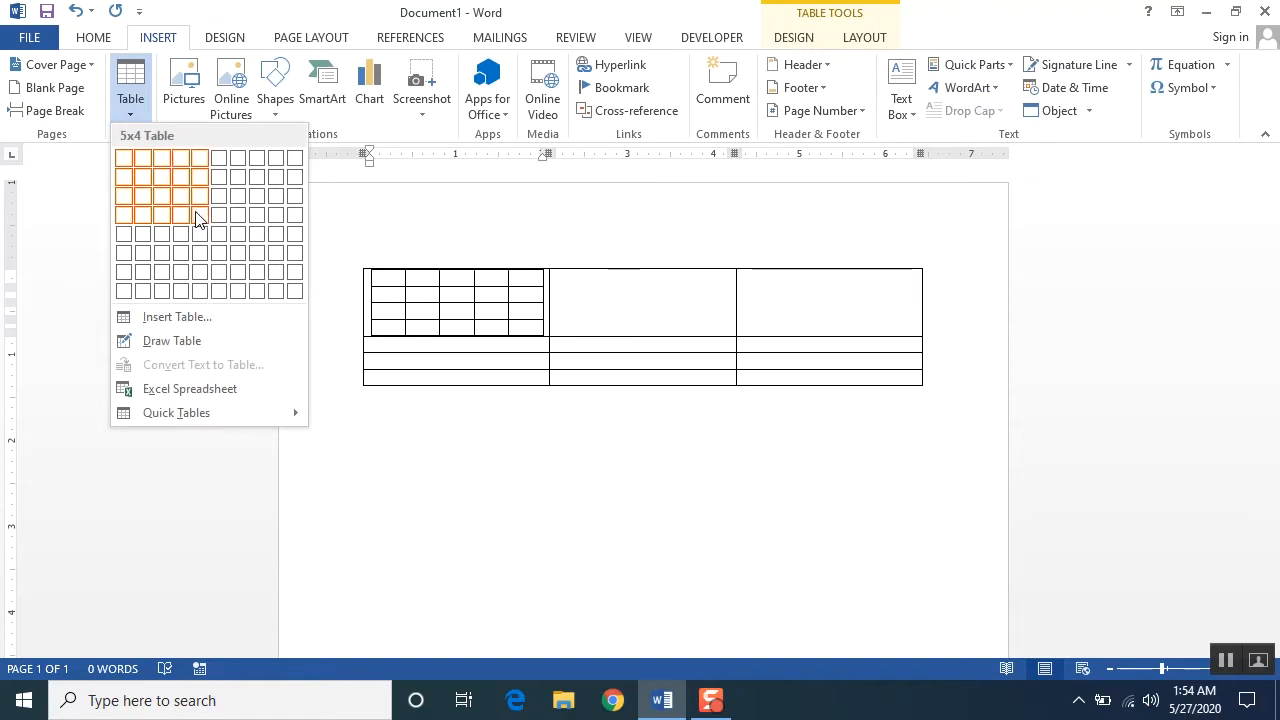
left_click(358, 263)
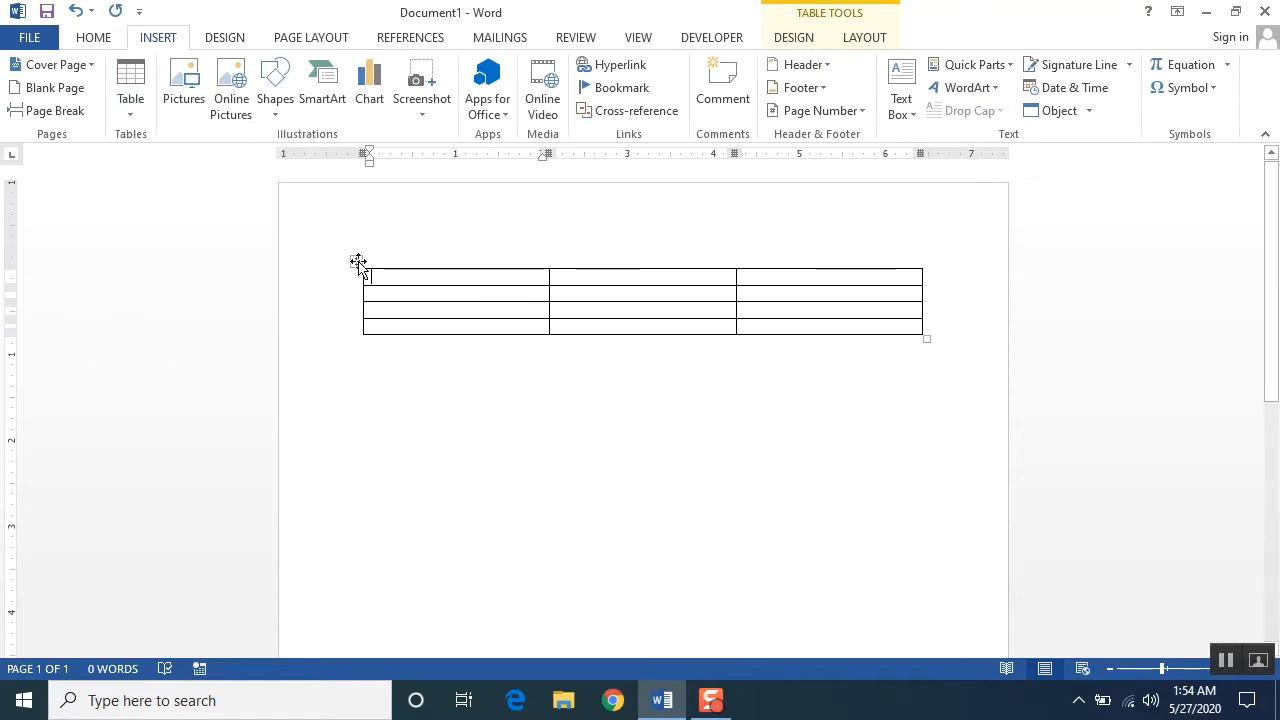
key("ctrl+z")
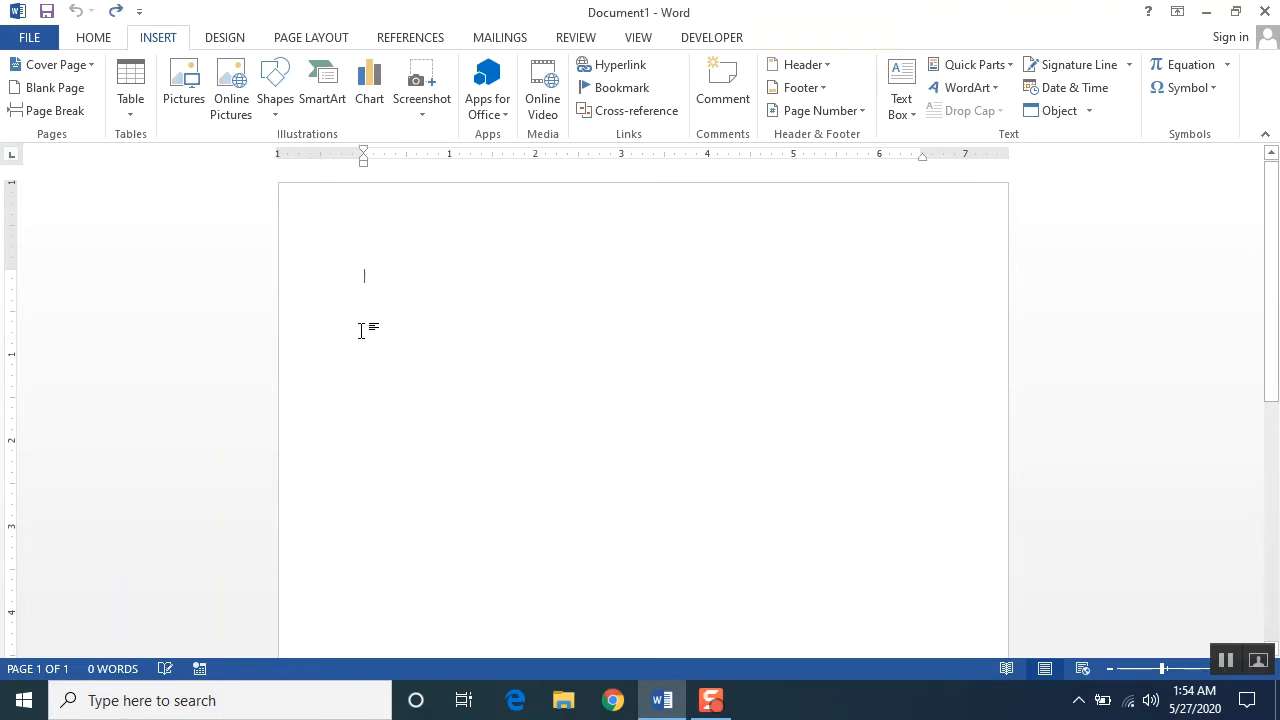
Step: Insert a table with 2 columns and 4 rows by specifying its dimensions
left_click(130, 110)
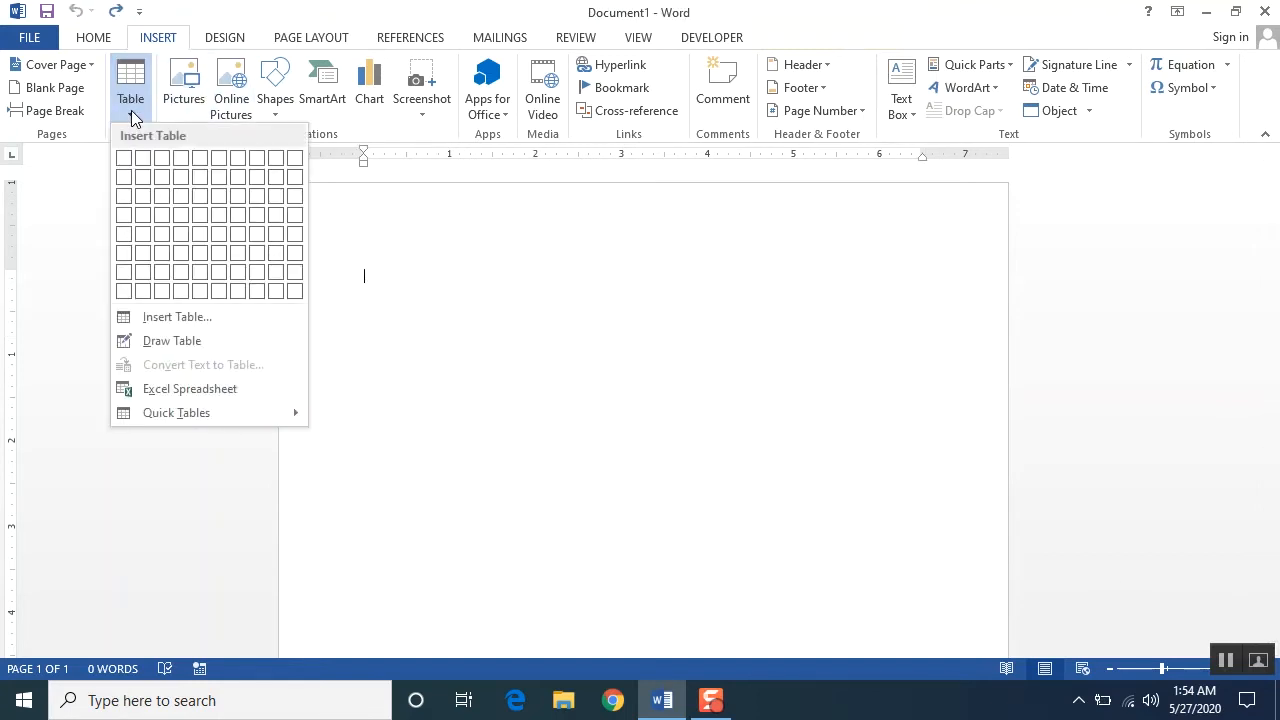
left_click(185, 317)
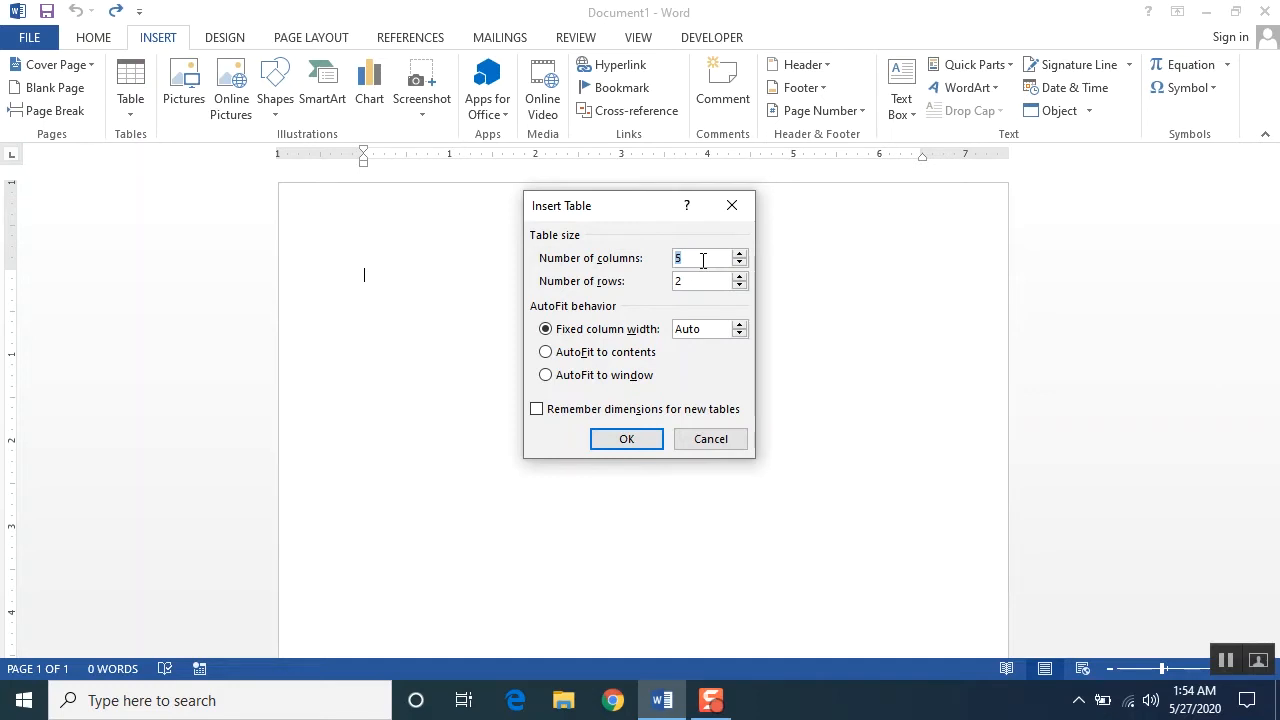
type("2")
double_click(677, 281)
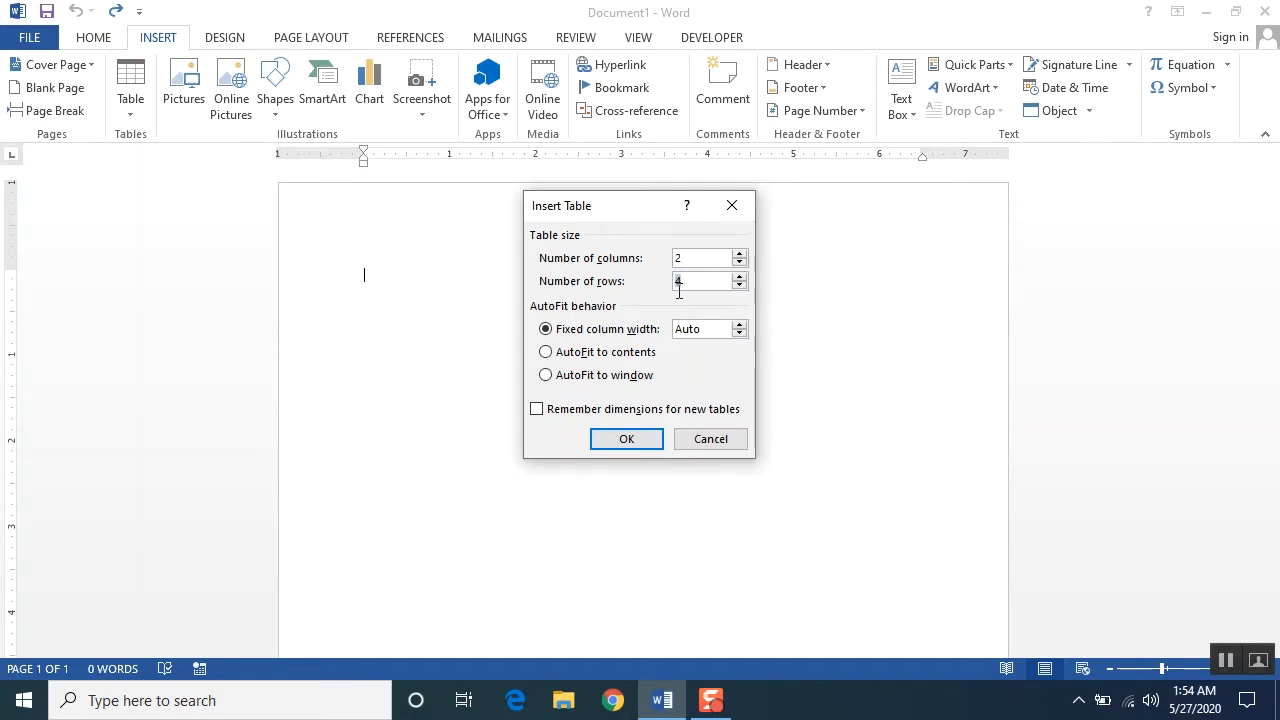
left_click(636, 446)
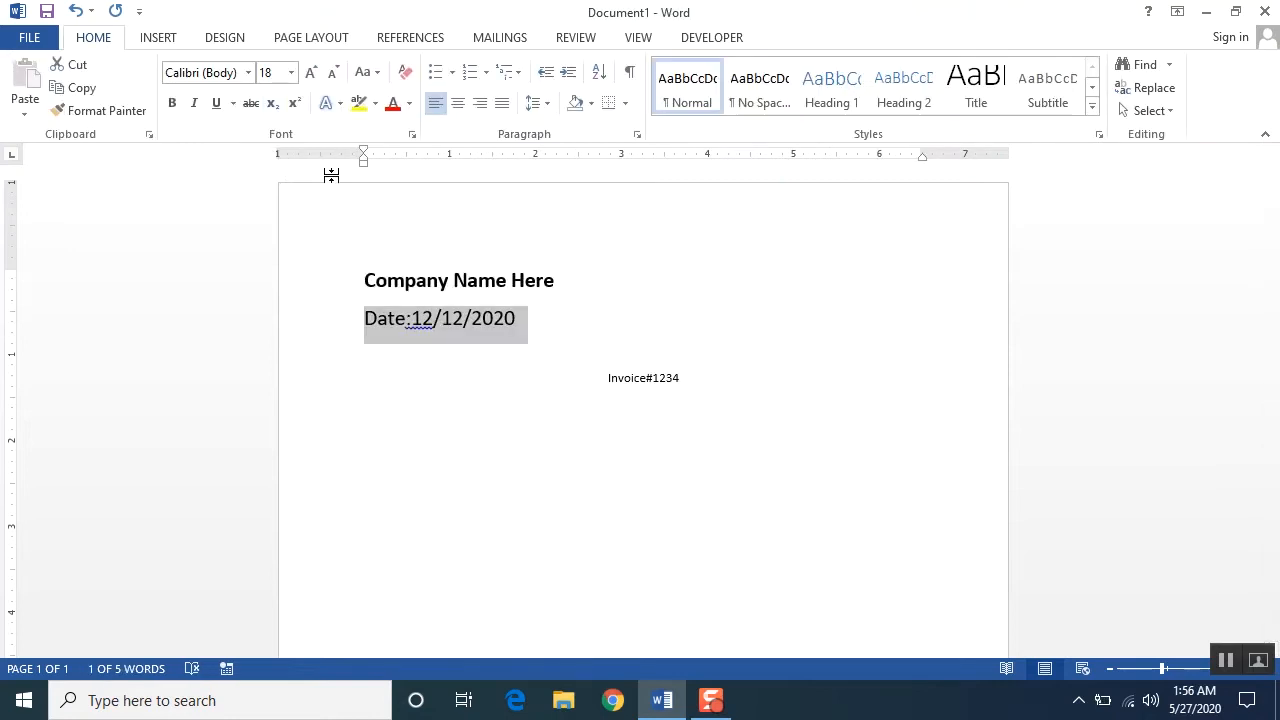
Step: Reduce the font size of the selected date line to 15
key("ctrl+[")
key("ctrl+[")
key("ctrl+[")
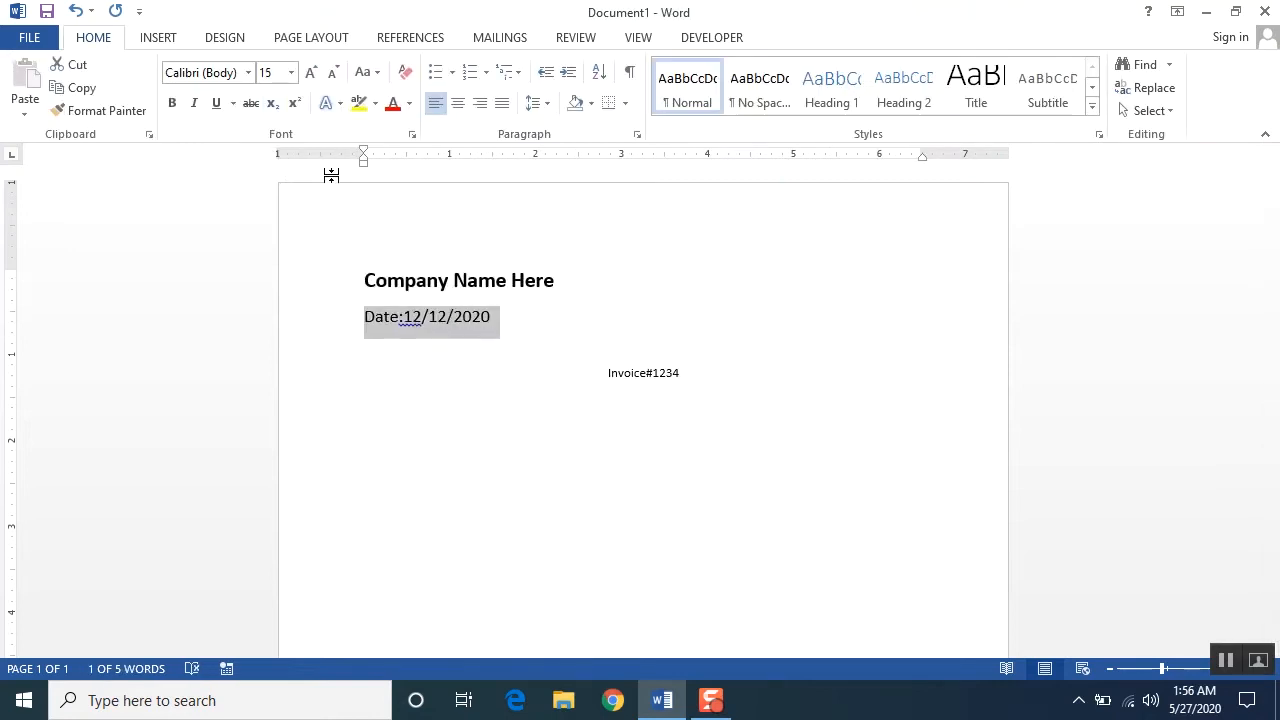
Step: Make the centered invoice number line bold and increase its font size to 12
left_click(605, 373)
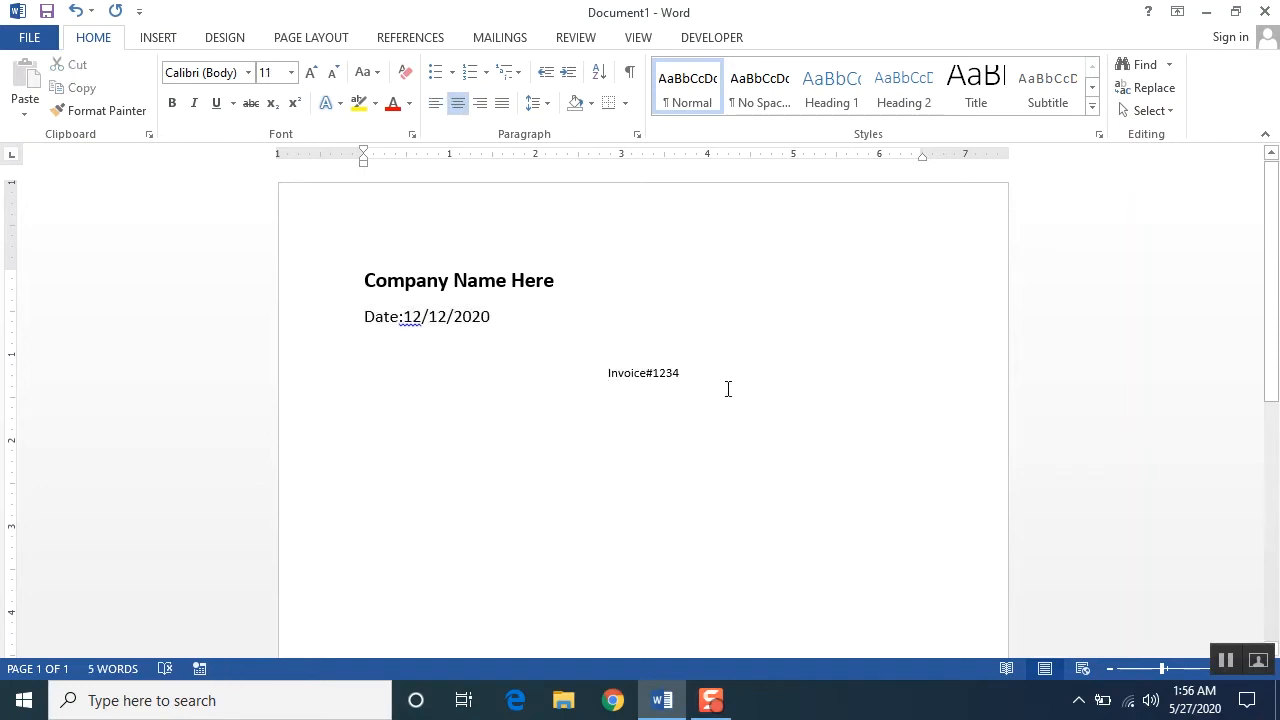
left_click_drag(690, 373, 634, 380)
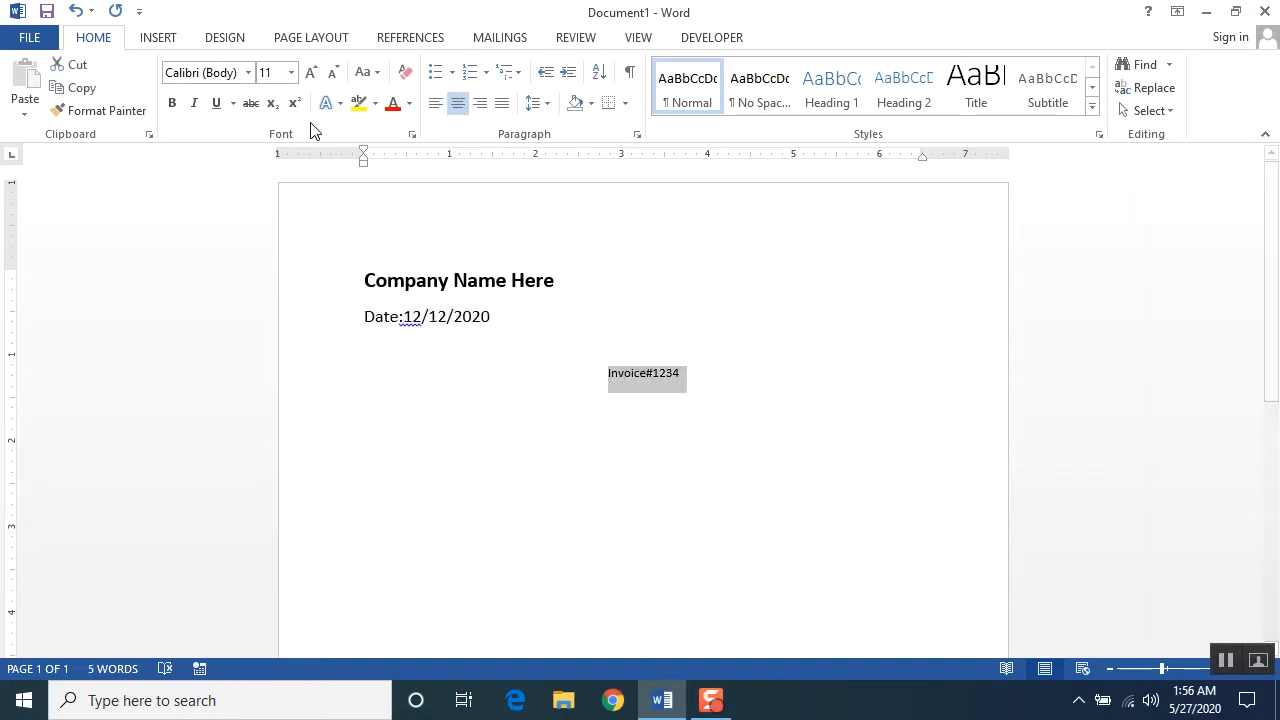
left_click(173, 106)
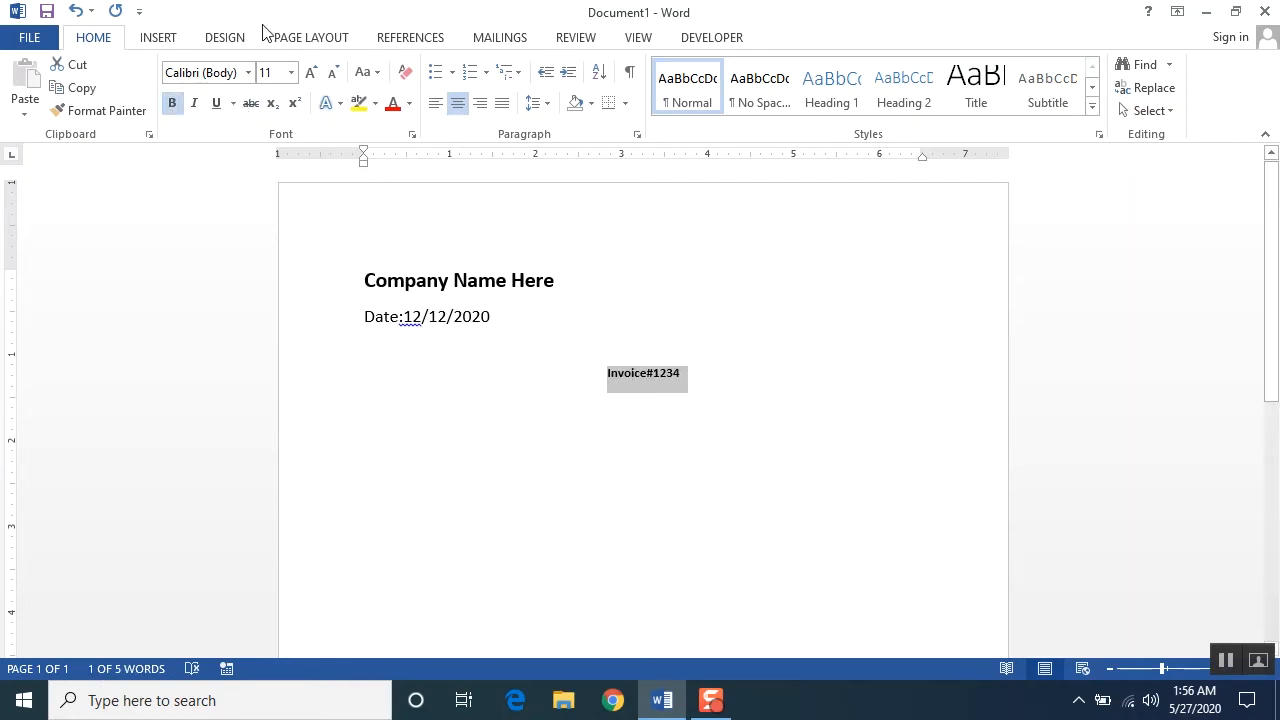
left_click(311, 74)
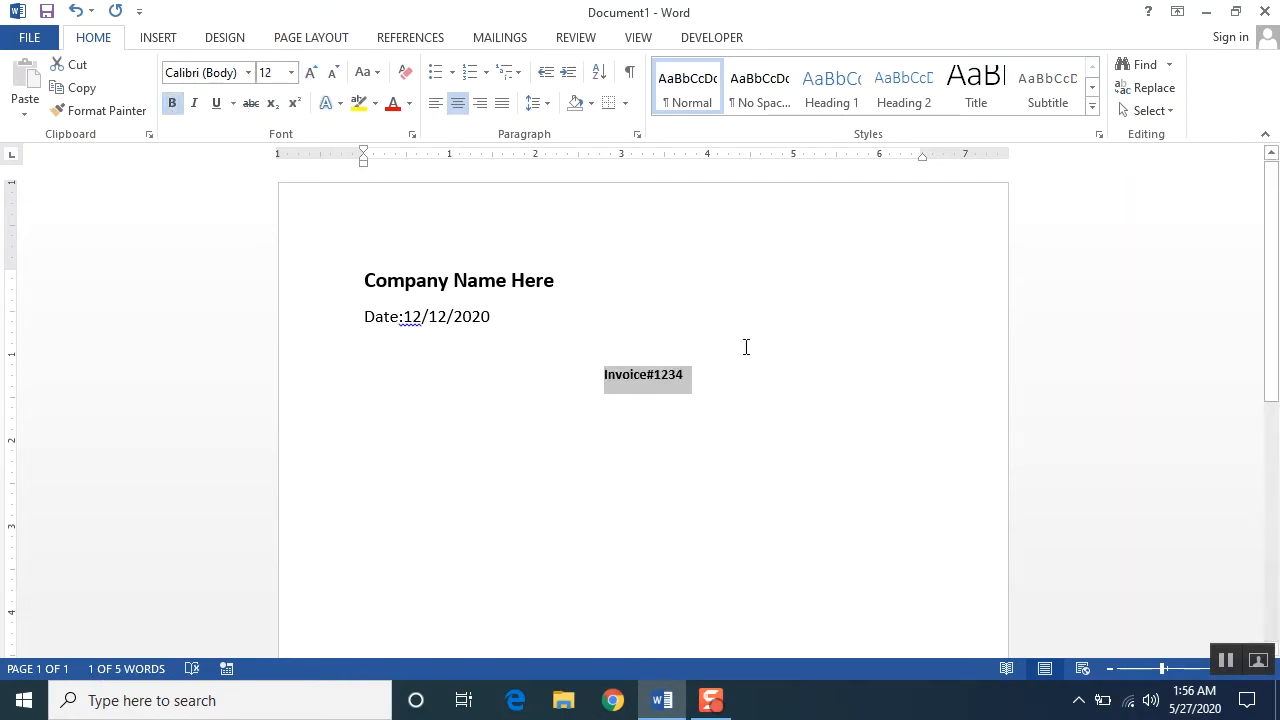
Step: Insert a table with 2 columns and 3 rows on a new line below the invoice number
left_click(728, 390)
key("Return")
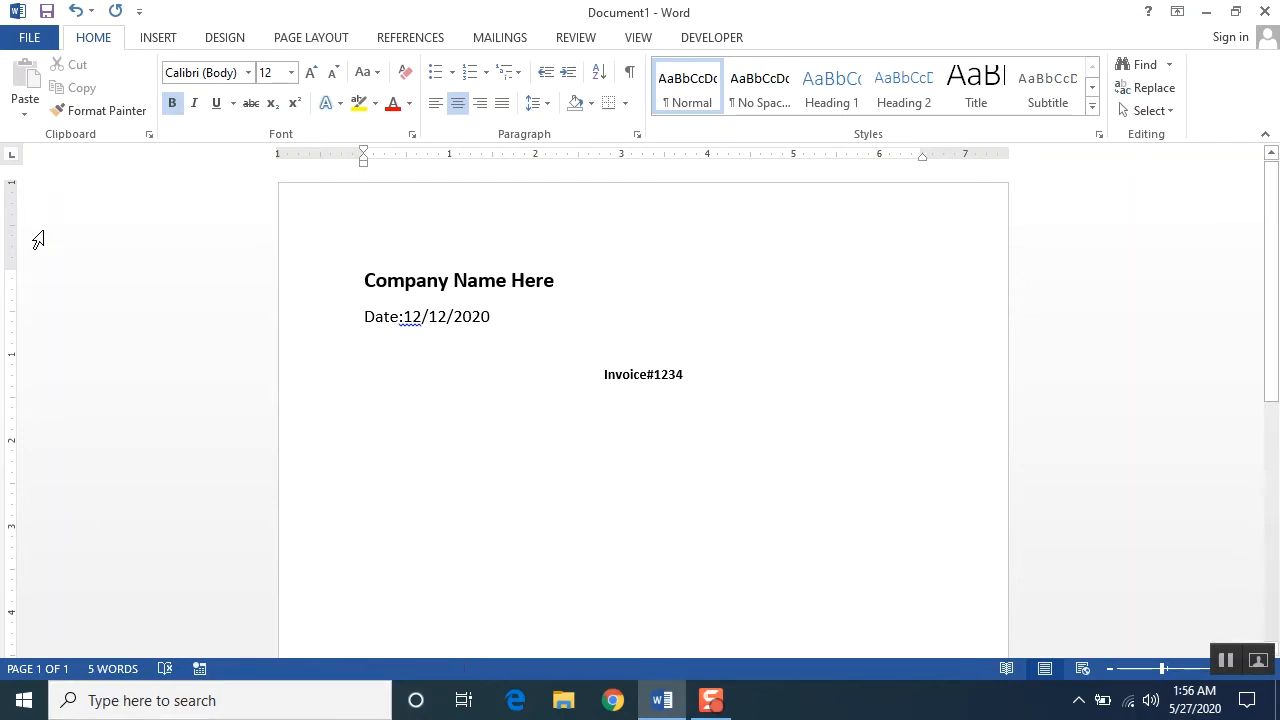
left_click(156, 40)
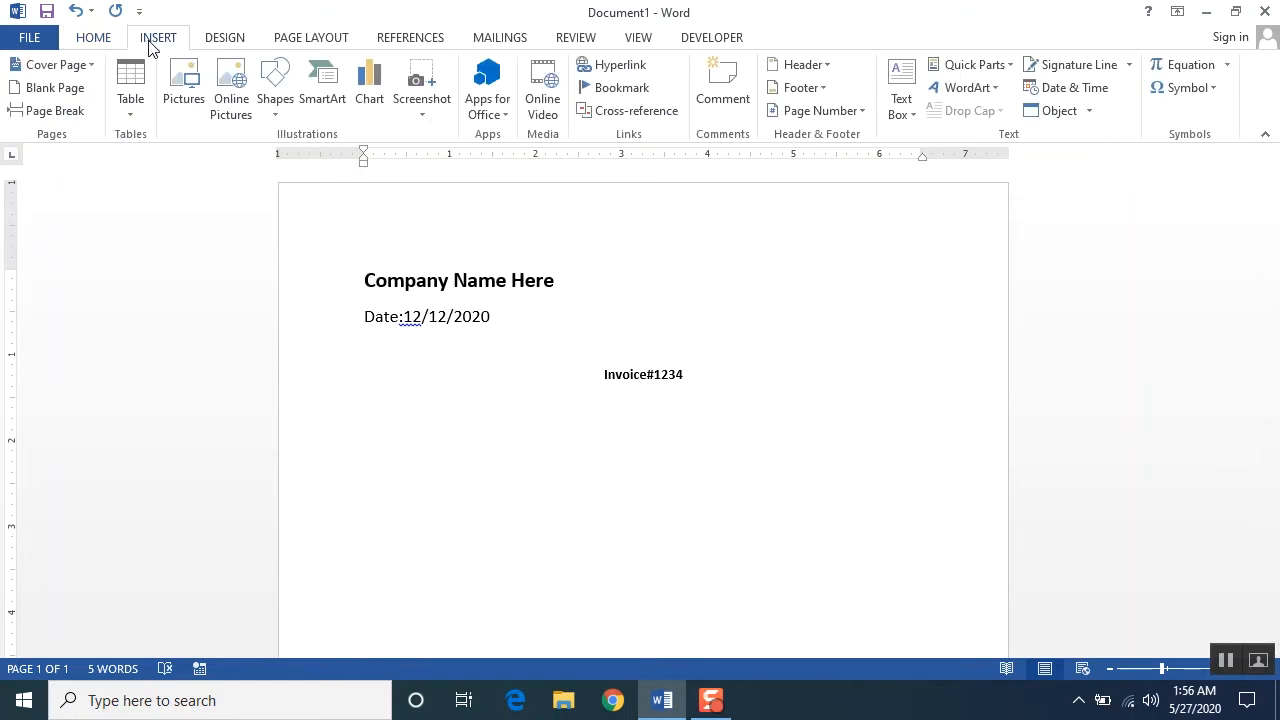
left_click(129, 109)
left_click(129, 109)
left_click(129, 109)
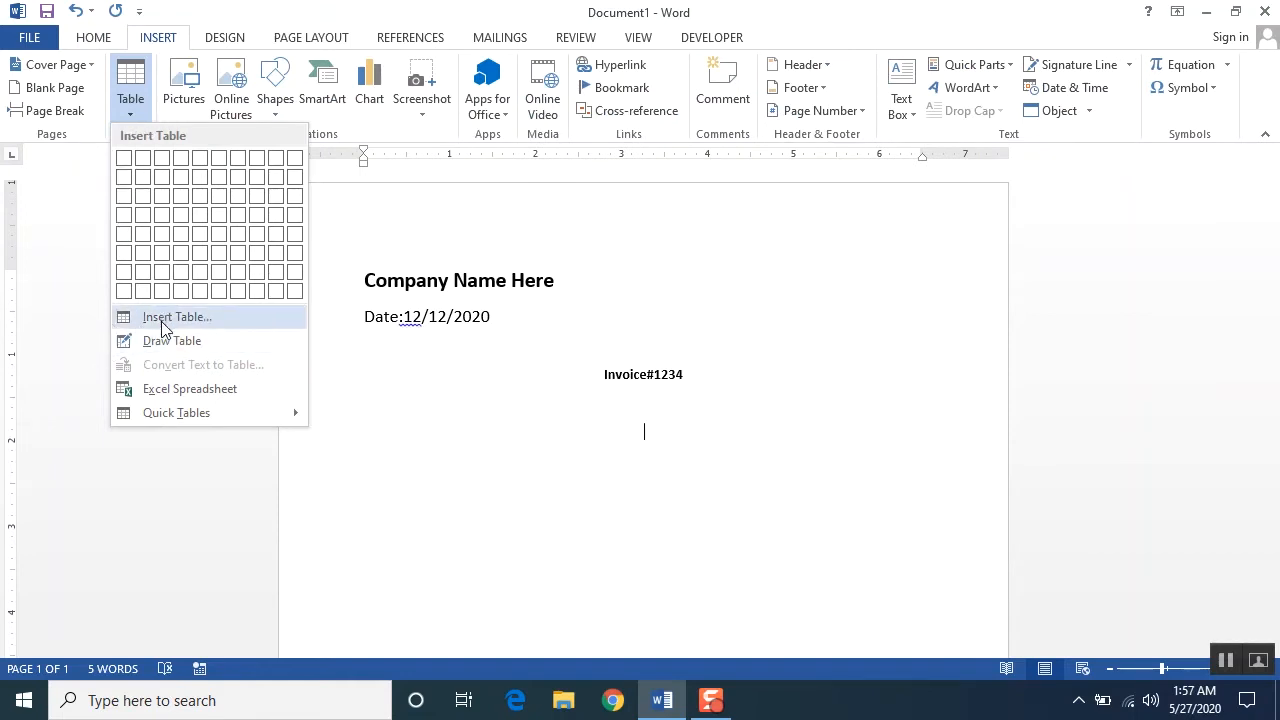
left_click(142, 203)
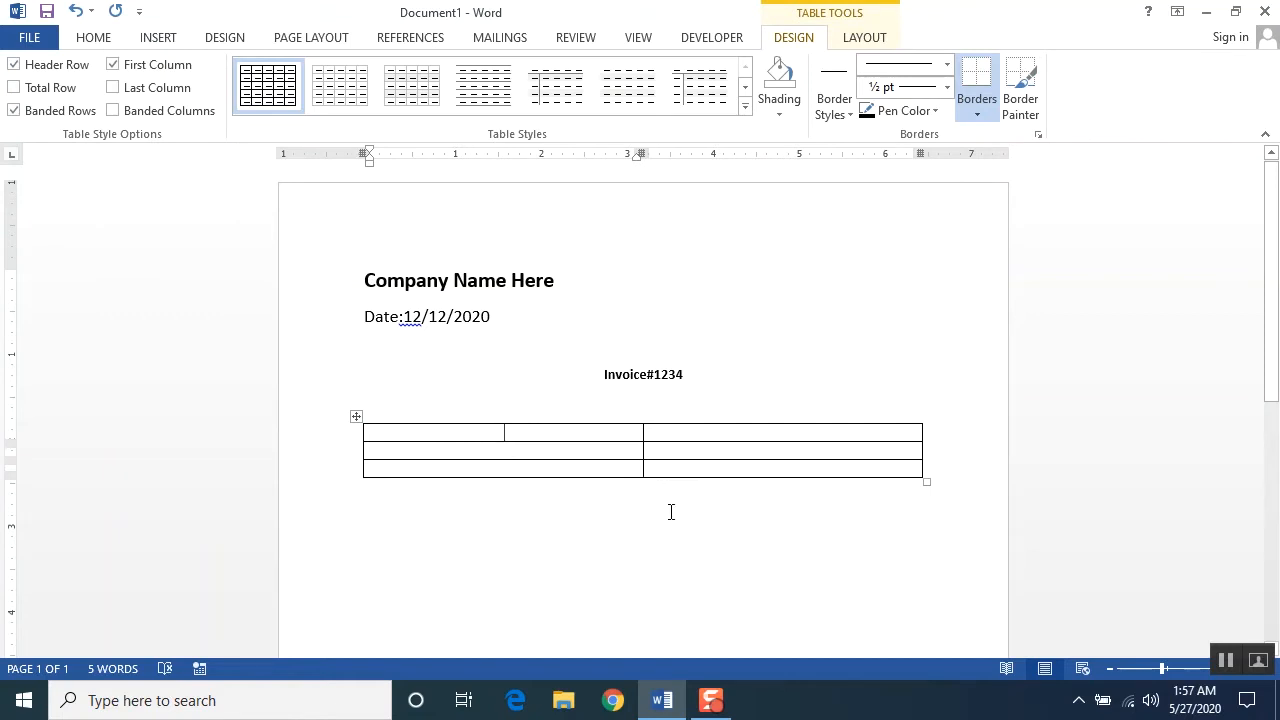
Step: Enter the heading "Bill To" in the first cell of the table and left-align it
type("Bi")
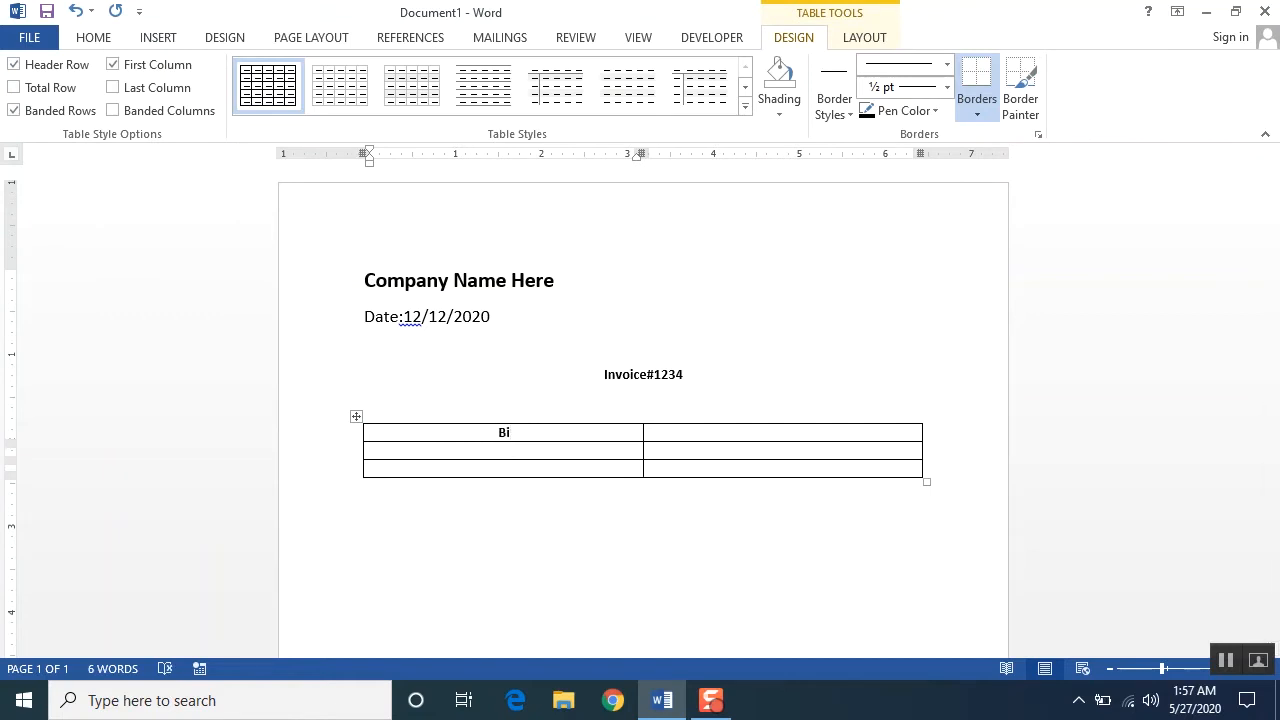
type("ll To")
key("ctrl+l")
key("ctrl+e")
left_click(96, 37)
right_click(96, 37)
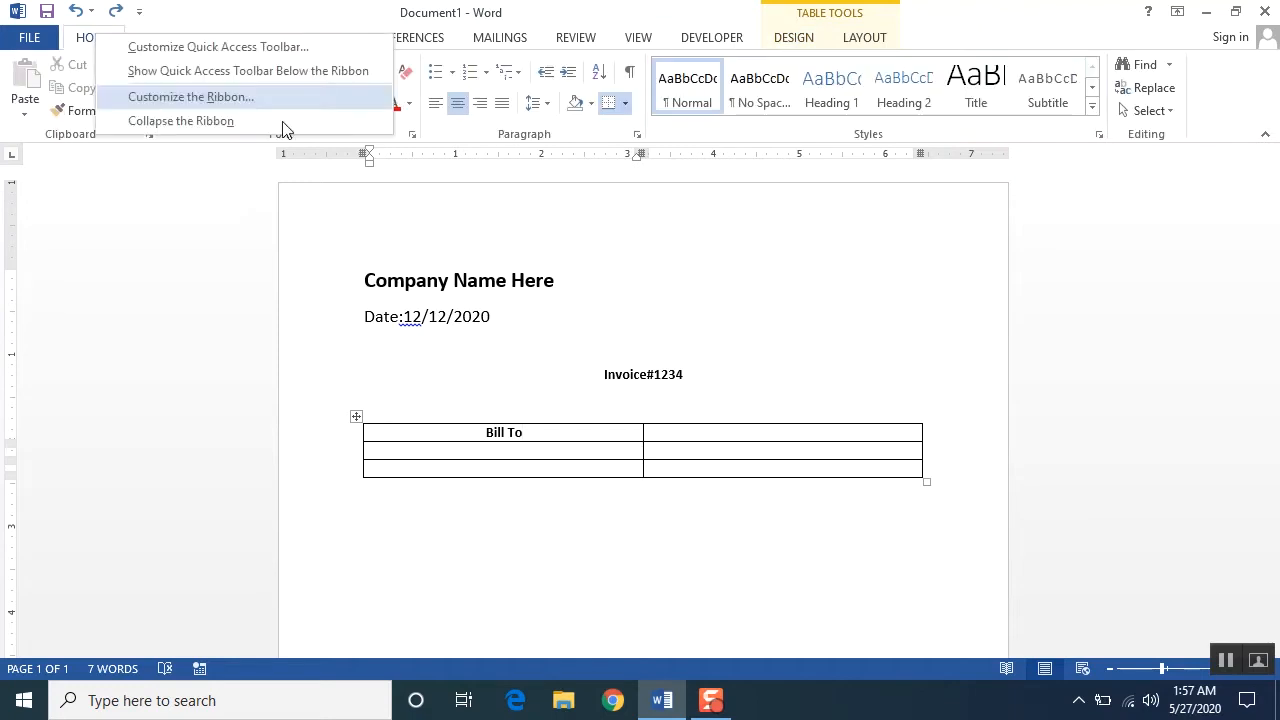
left_click(436, 104)
left_click(436, 104)
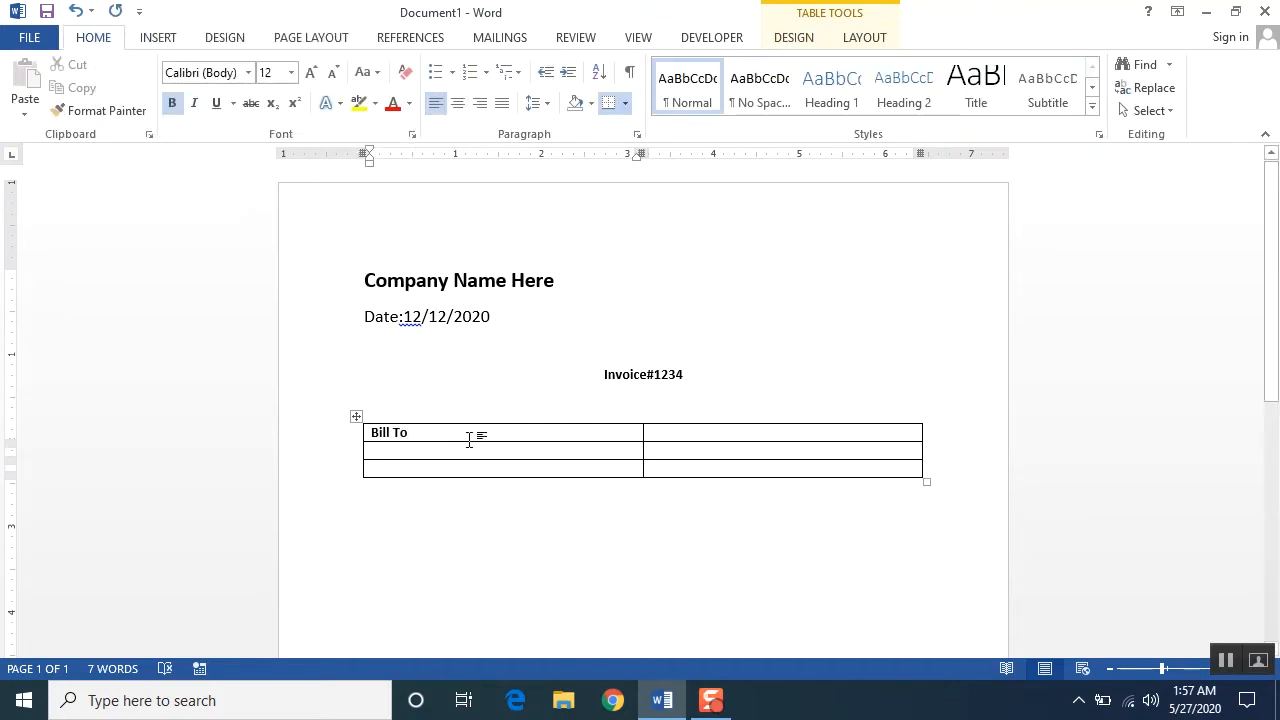
Step: Enter the heading "Ship To" in the second cell of the top row and left-align it
key("Tab")
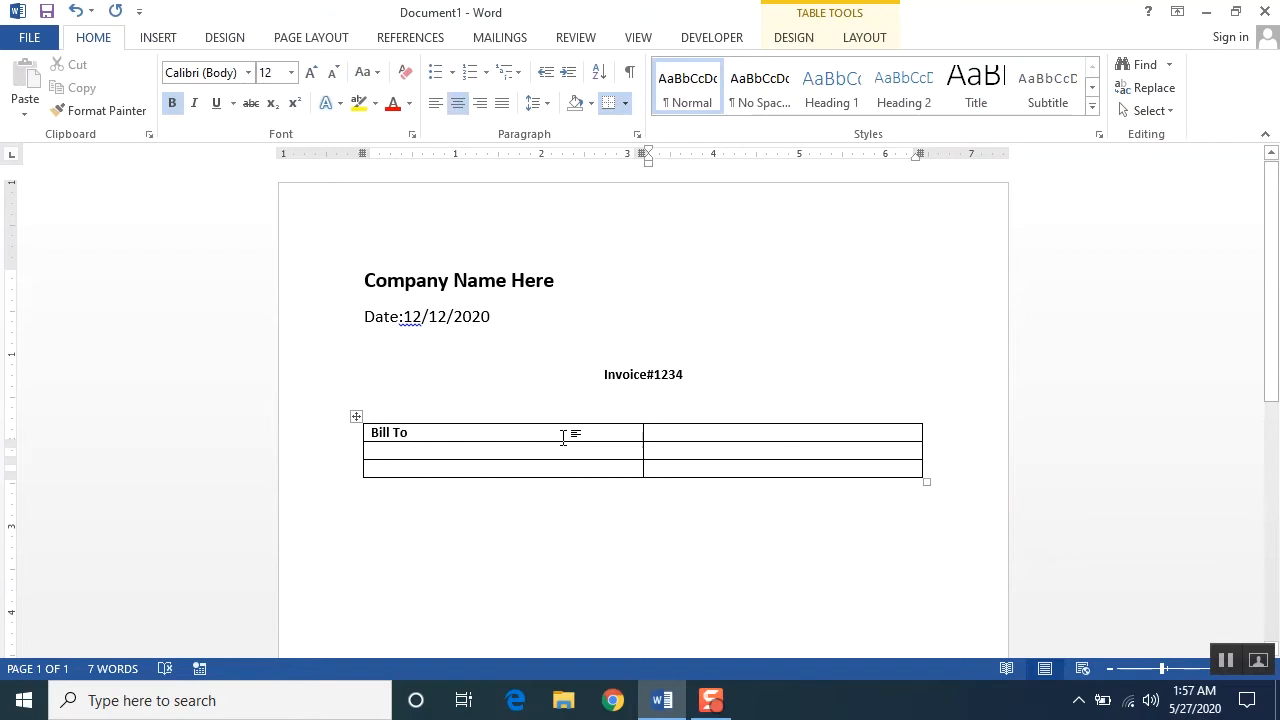
type("Ship")
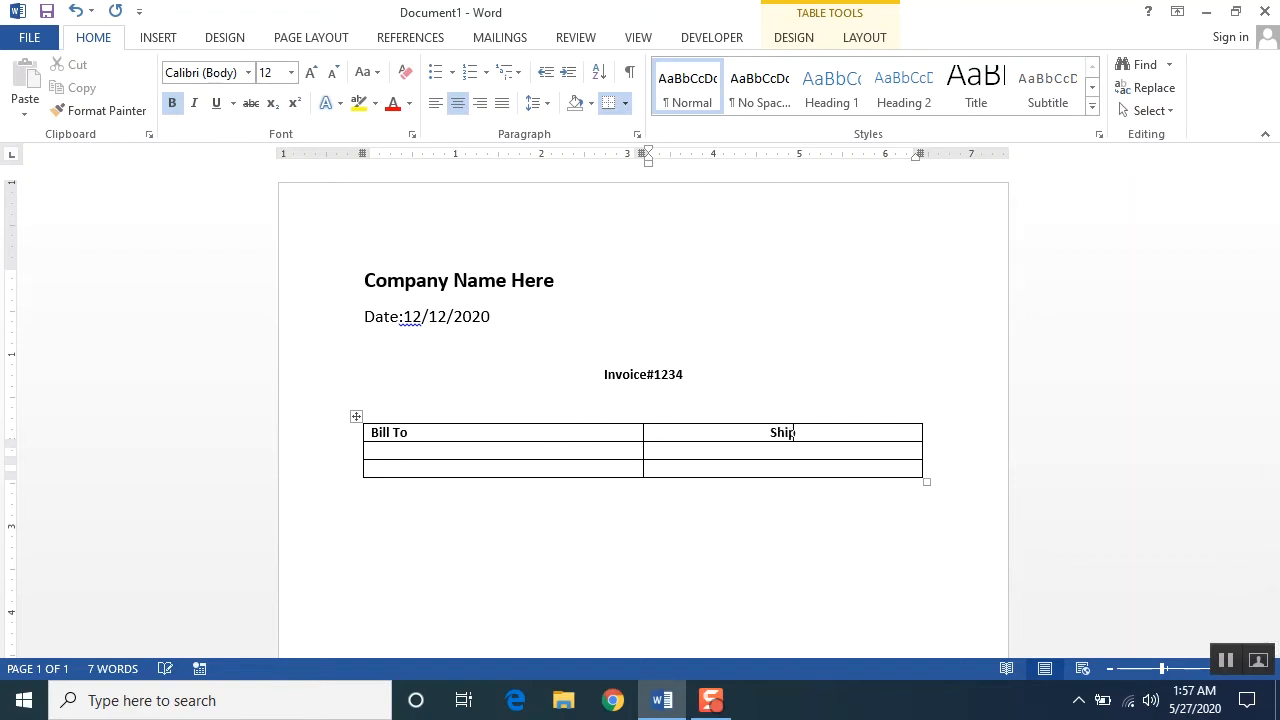
type(" To")
left_click(437, 112)
Step: List "Customer Name", "Customer ID" and "Address" on separate lines in the cell below Bill To
left_click(450, 449)
type("Customer Namer")
key("Return")
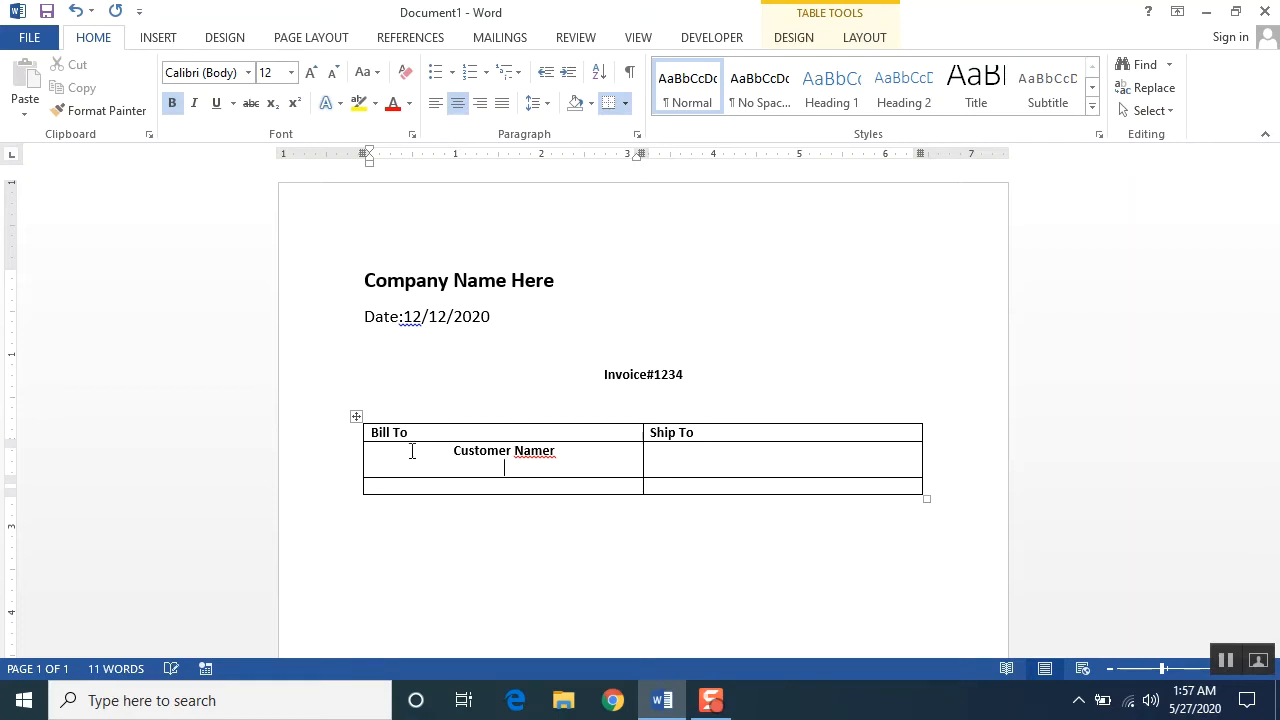
key("BackSpace")
key("BackSpace")
key("BackSpace")
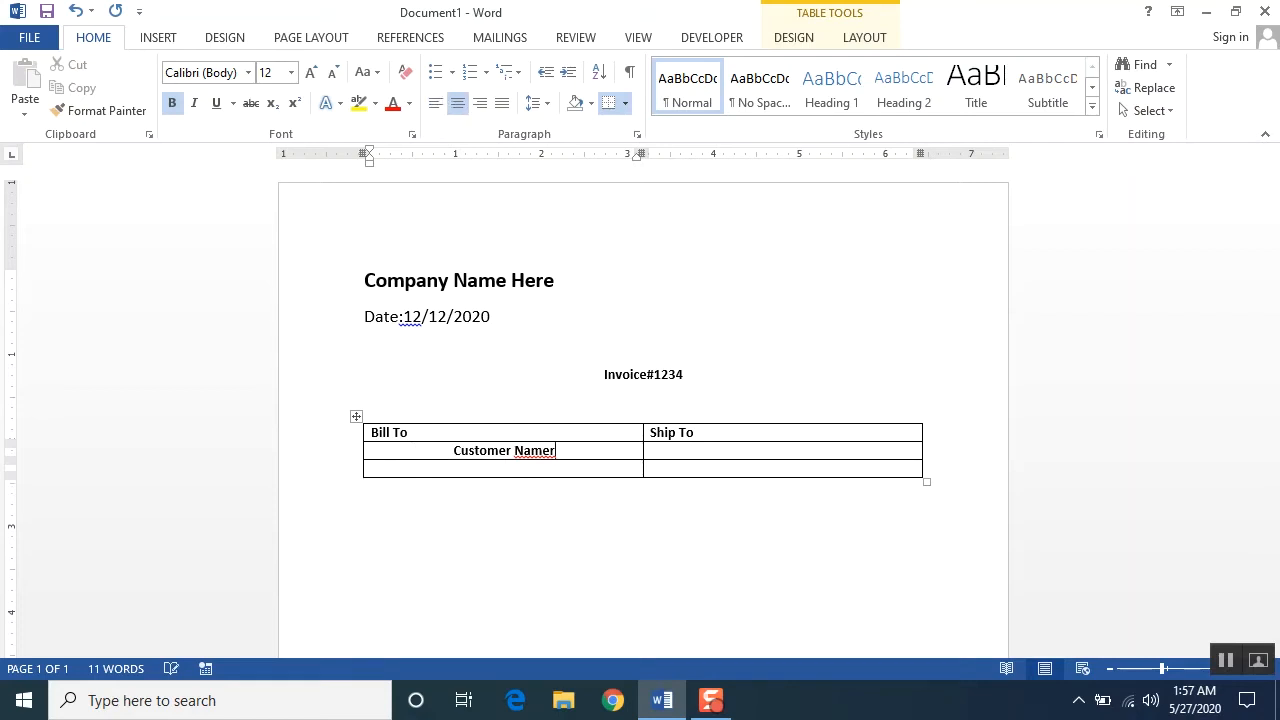
key("Return")
type("Cu")
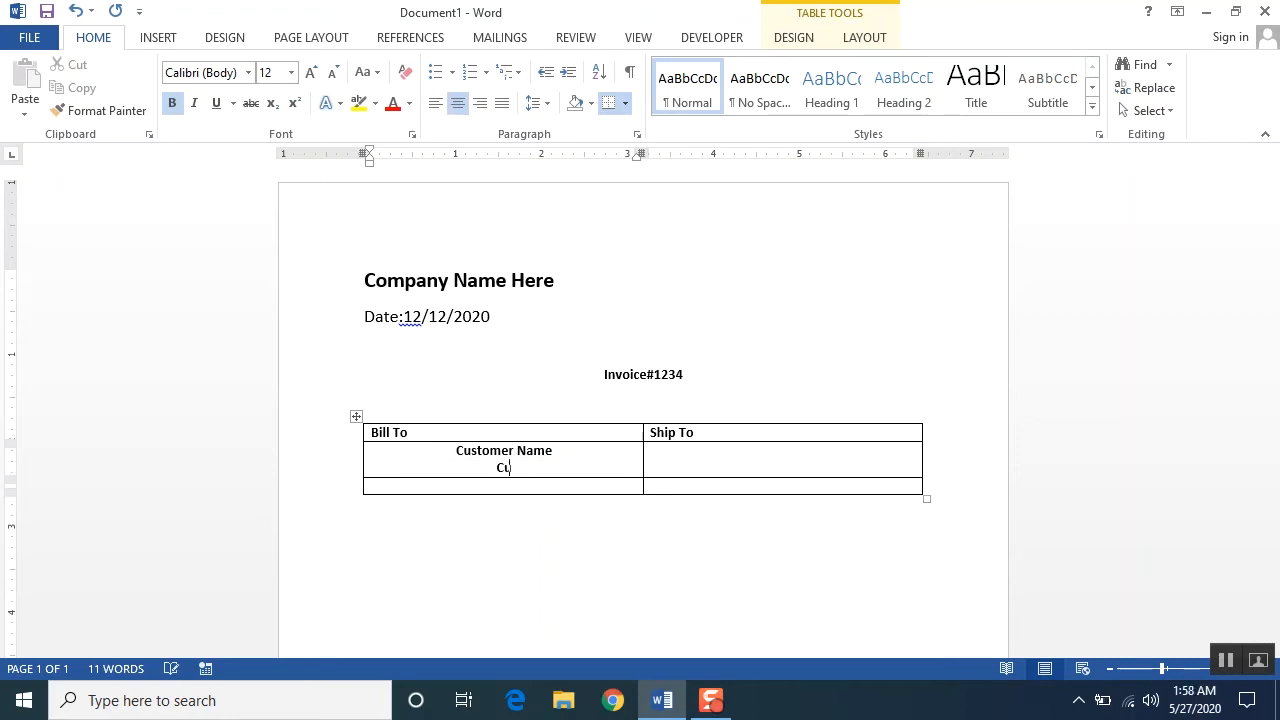
type("stomer ID")
key("Return")
type("Address")
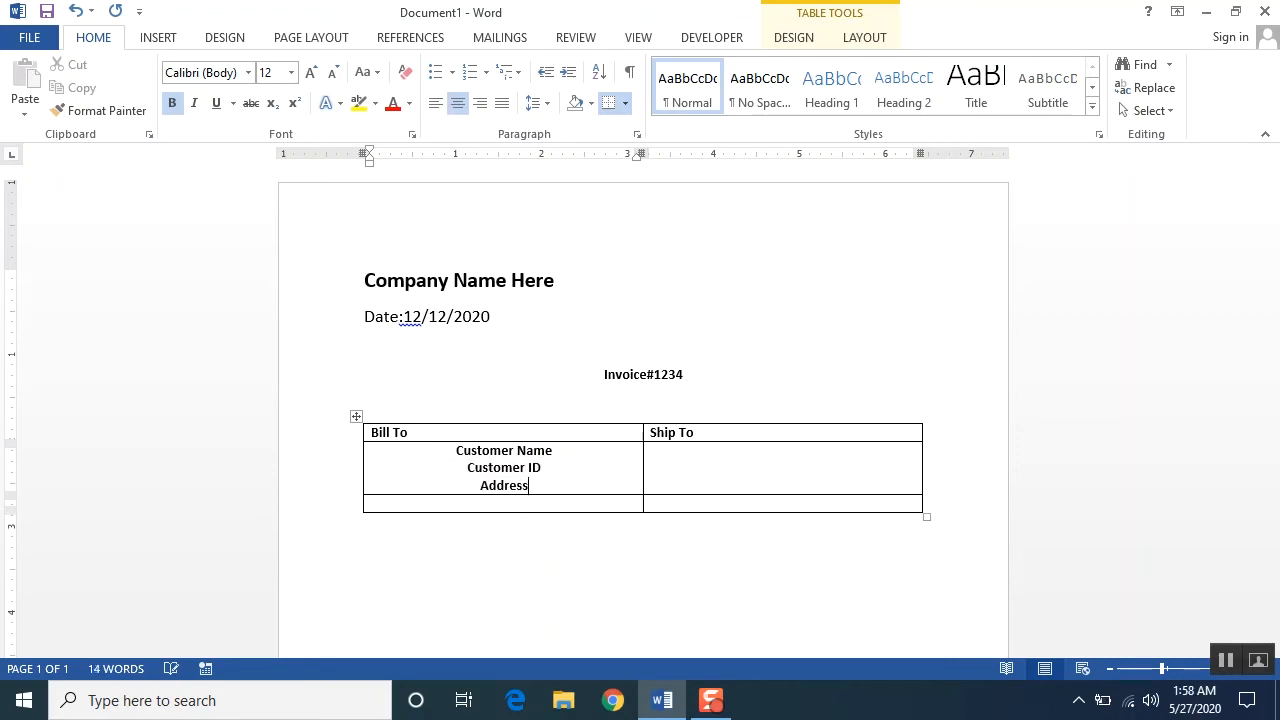
Step: List "Recipient", "Address", "Phone" and "Email" on separate lines below Ship To, and left-align both cells of the second row
key("Tab")
type("Recipint")
right_click(805, 455)
left_click(844, 468)
key("Return")
type("Address")
key("Return")
type("Phone")
key("Return")
type("Email")
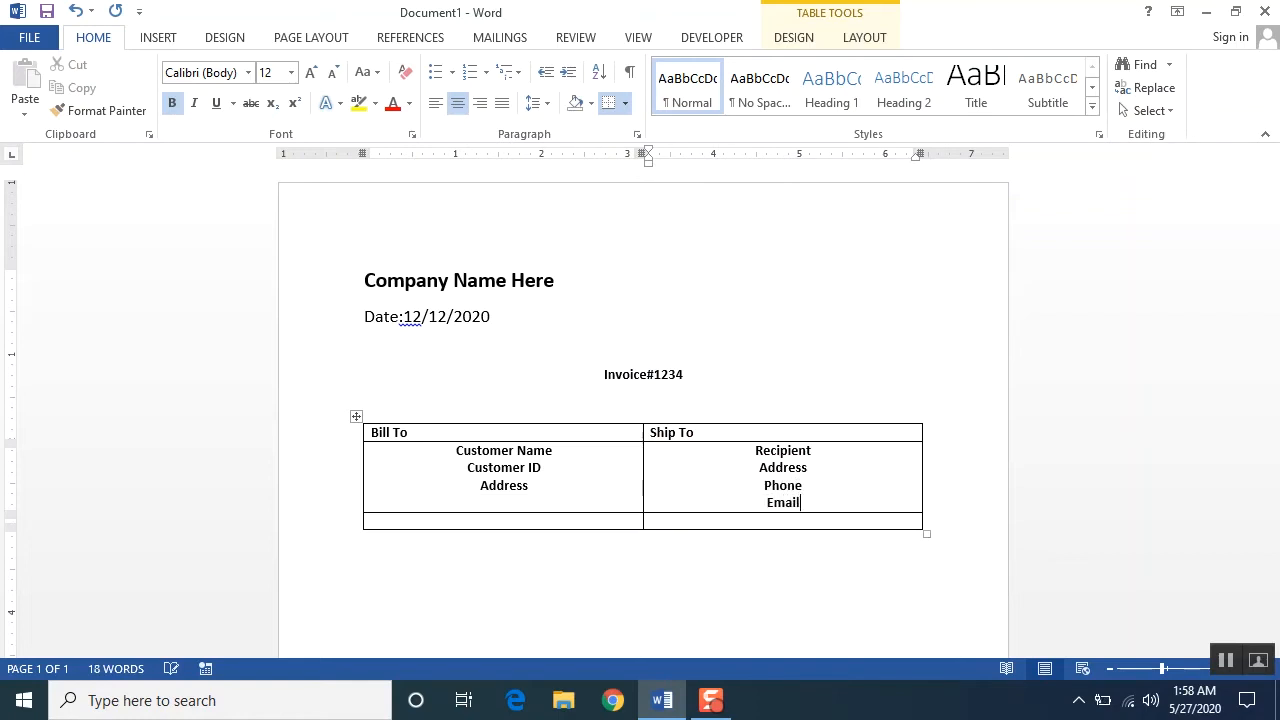
left_click_drag(823, 503, 496, 478)
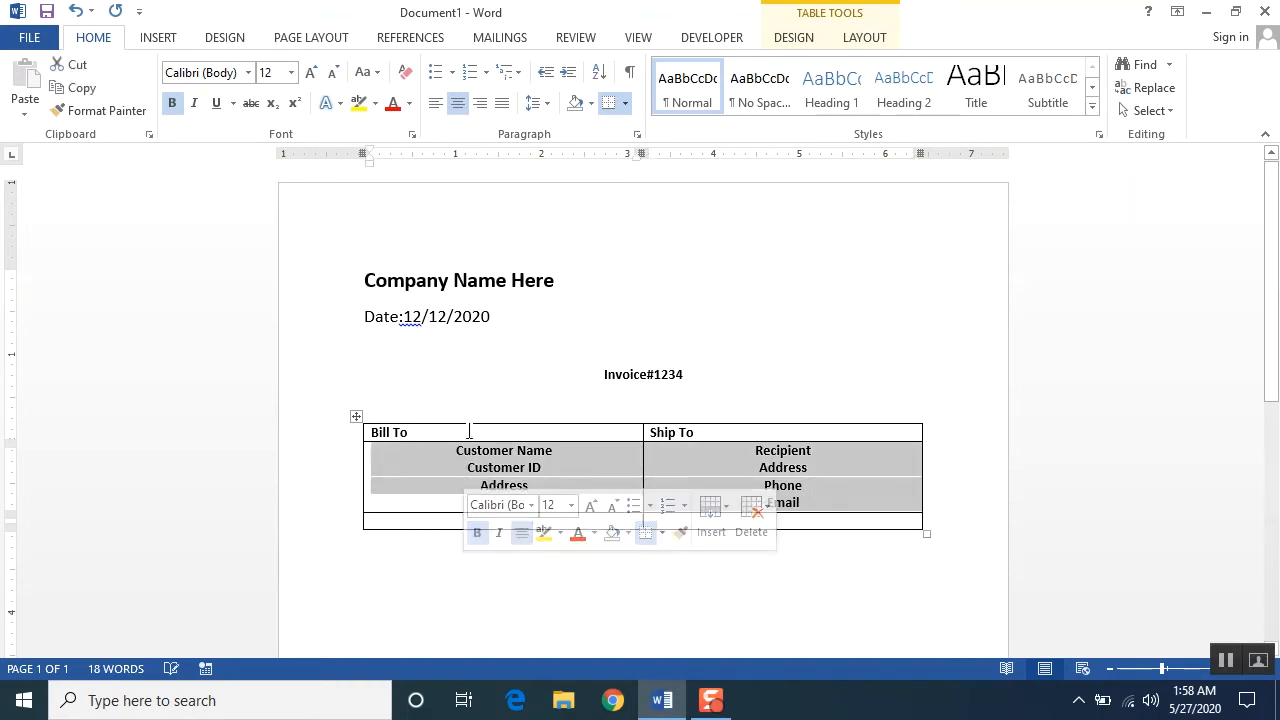
left_click(435, 103)
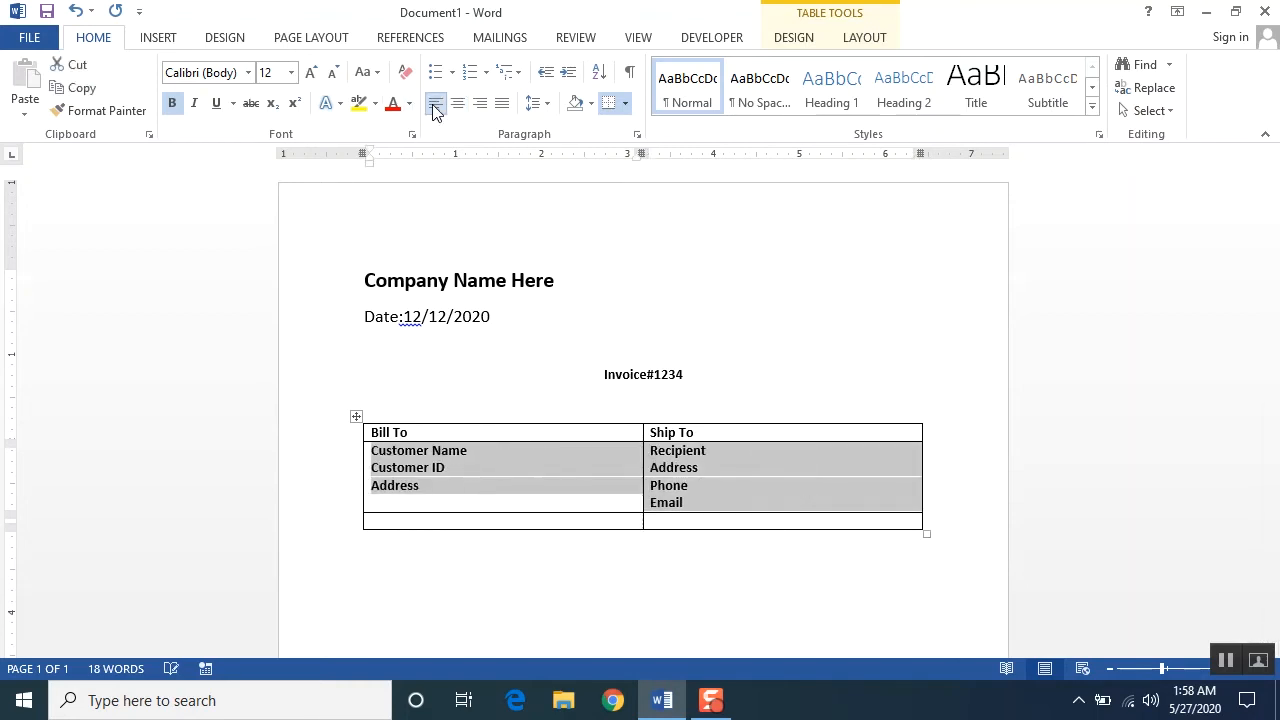
Step: Fill in the customer's name, customer ID and address after their labels in the Bill To cell
left_click(492, 461)
type(": ")
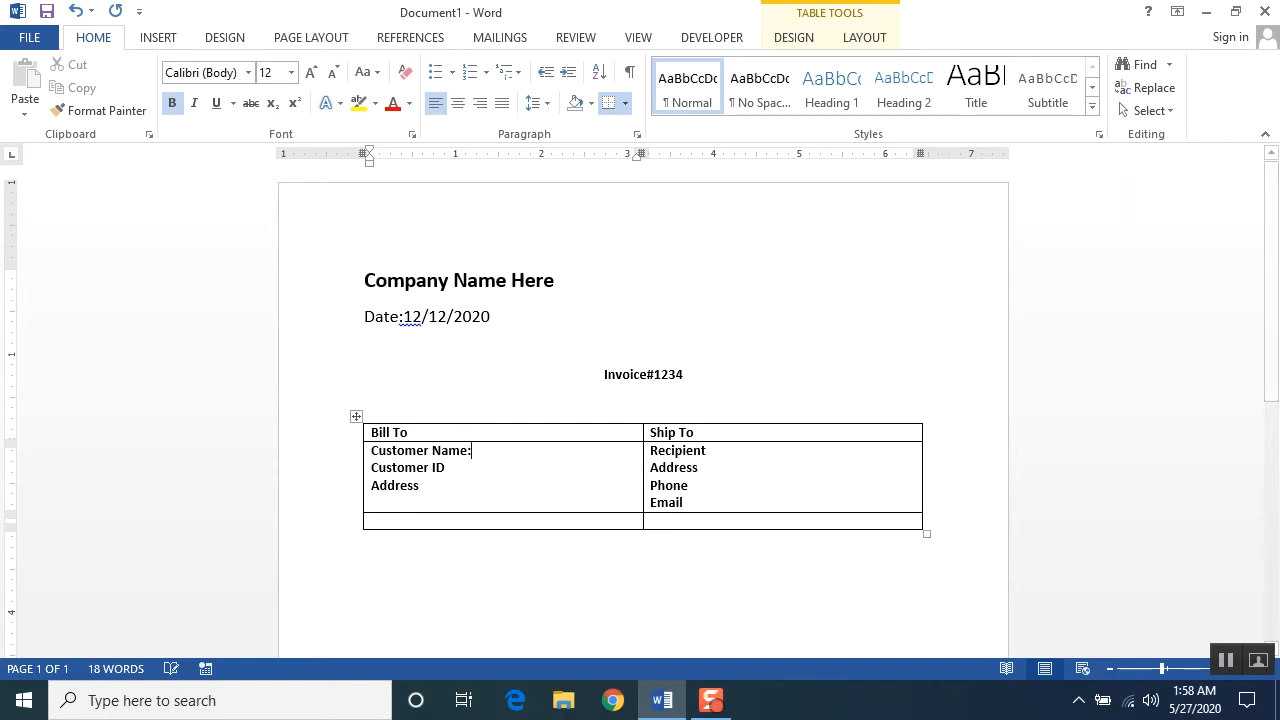
type("AB")
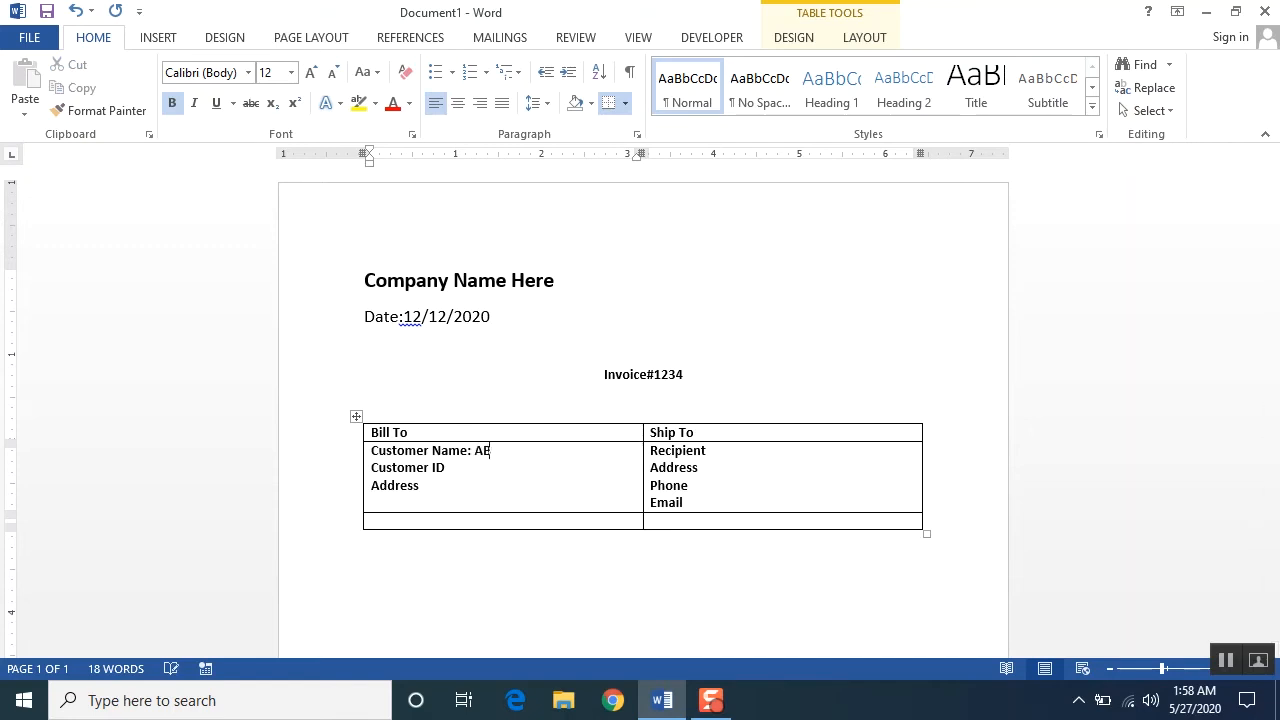
type("C customer ID")
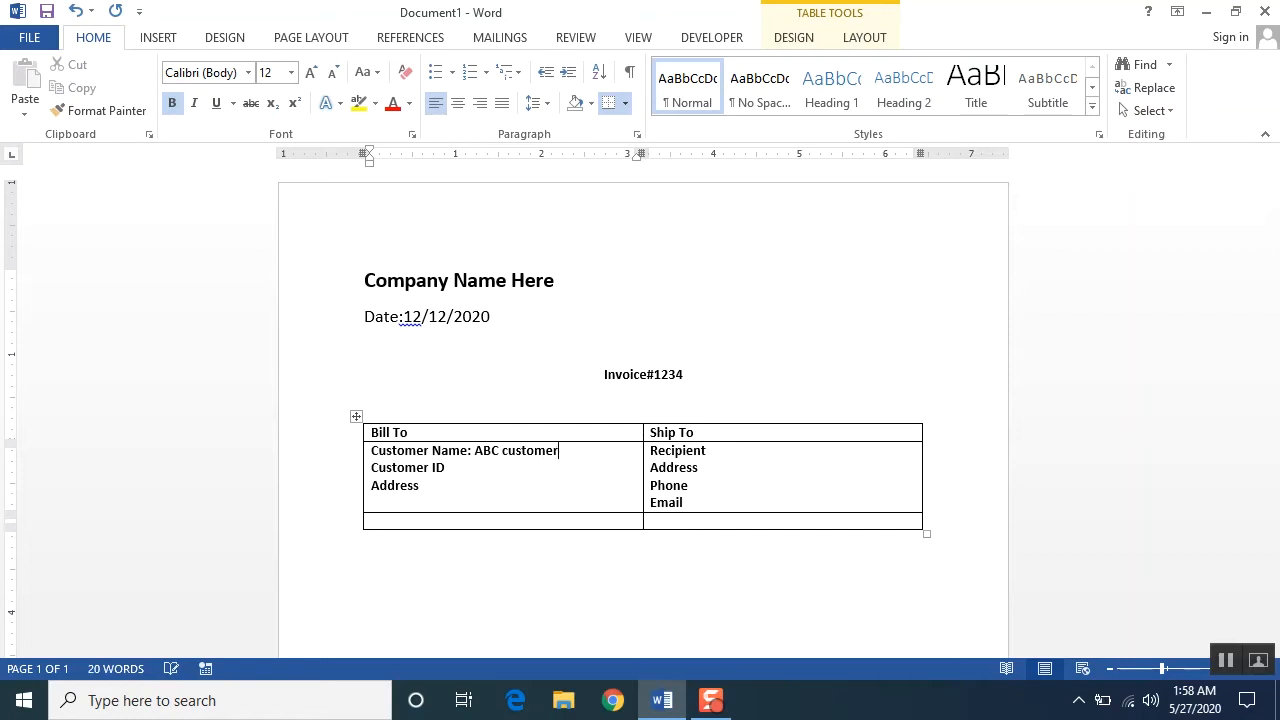
type("# abc123 Address: ")
type("Karachi")
type(", Pakistan")
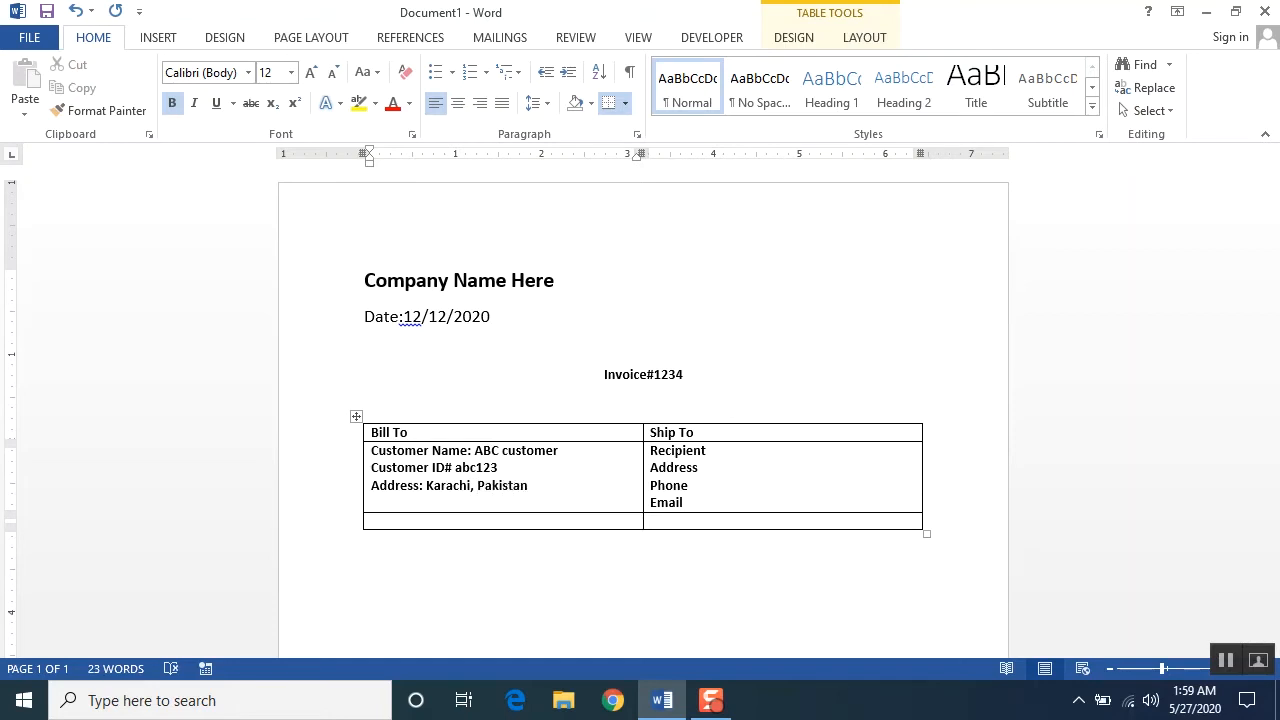
left_click_drag(530, 484, 433, 453)
left_click(591, 458)
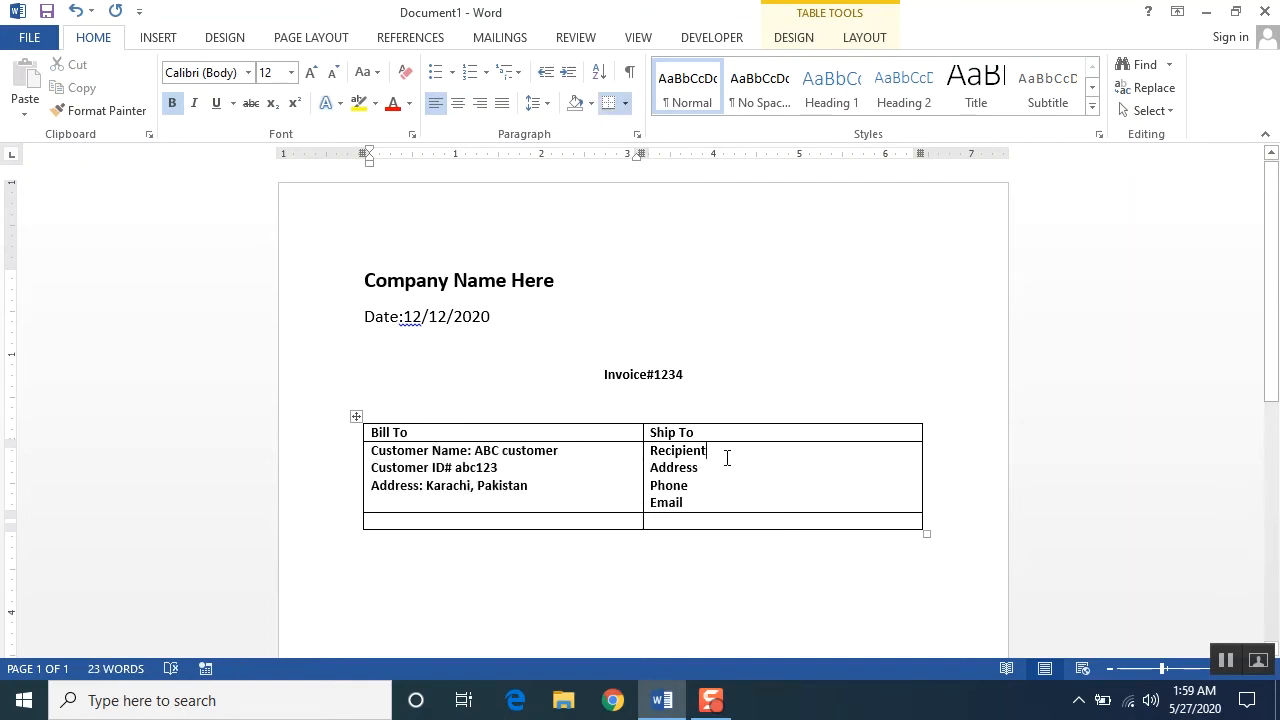
left_click_drag(727, 457, 708, 494)
Step: Enter "Payment Due" and "Sales Person" on separate lines in the first cell of the third row
left_click(504, 521)
type("Payment Due")
key("Return")
type("Sa")
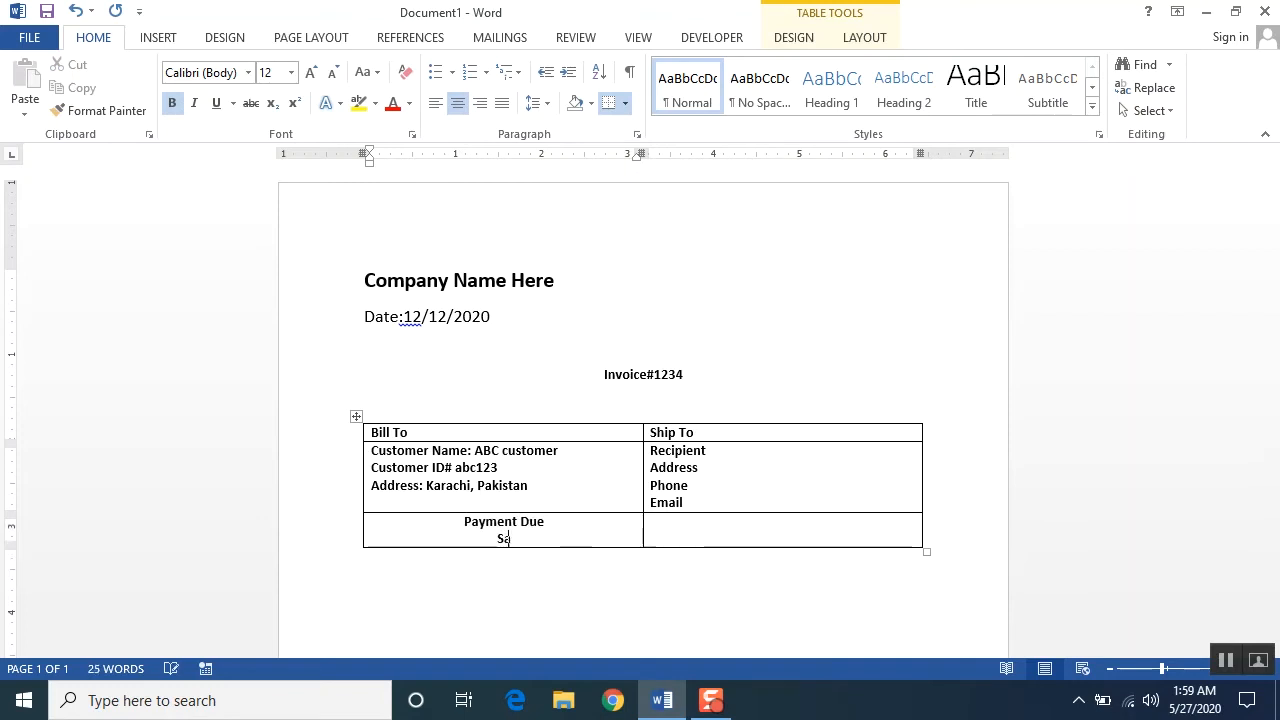
type("les Person")
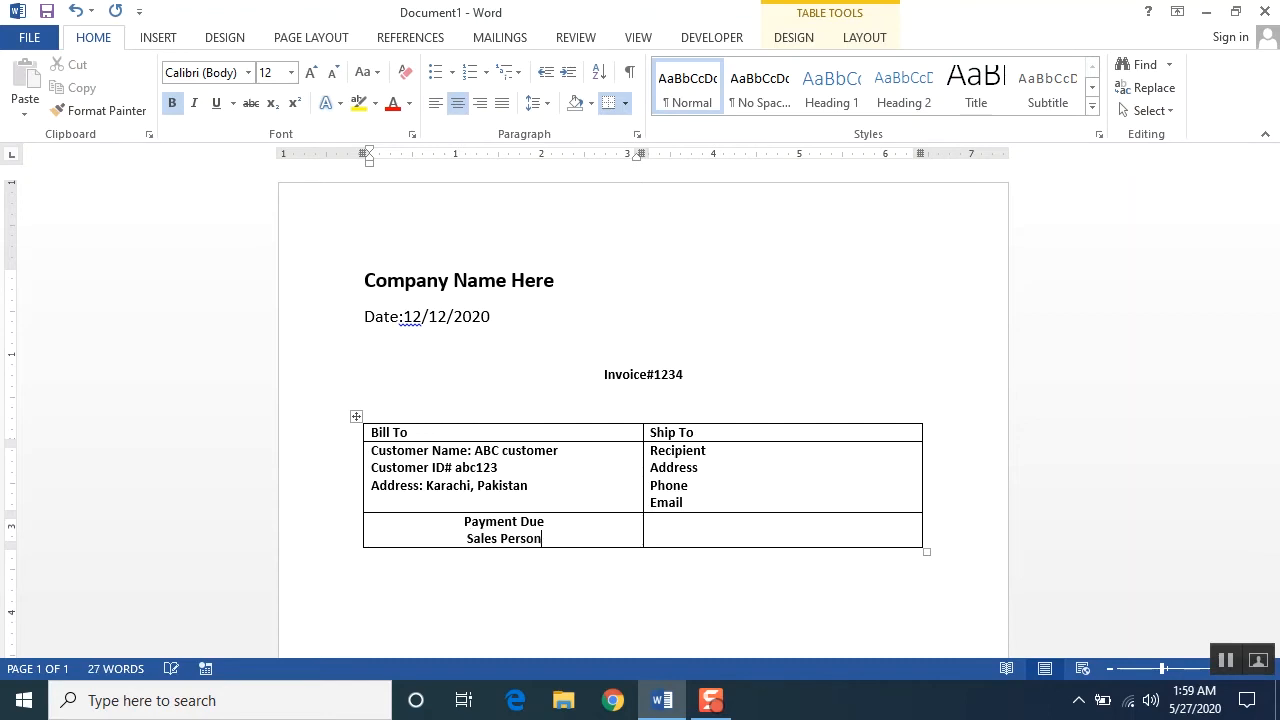
Step: Add "Payment terms" to the third row's first cell, and list "Delivery Date", "Shipping Method" and "Shipping Terms" on separate lines beside it
key("Return")
type("Payment terms")
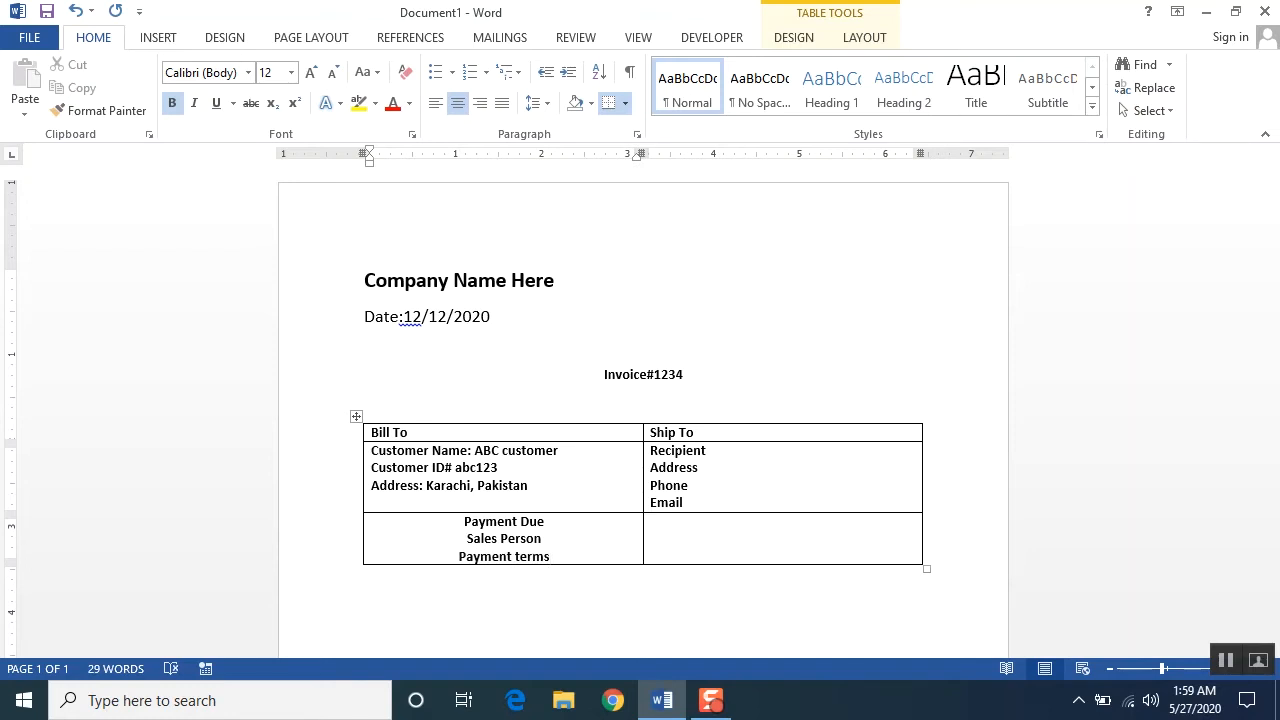
key("Tab")
type("Delivery Date")
key("Return")
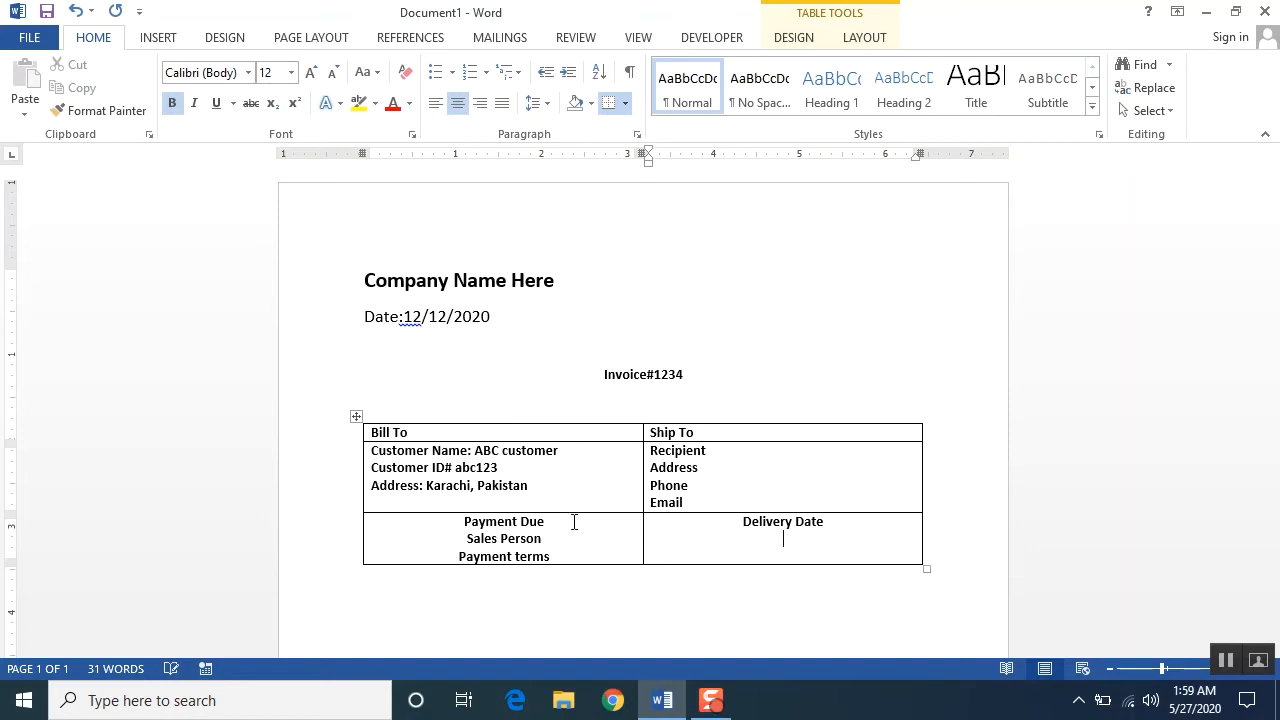
type("Shipping Methid")
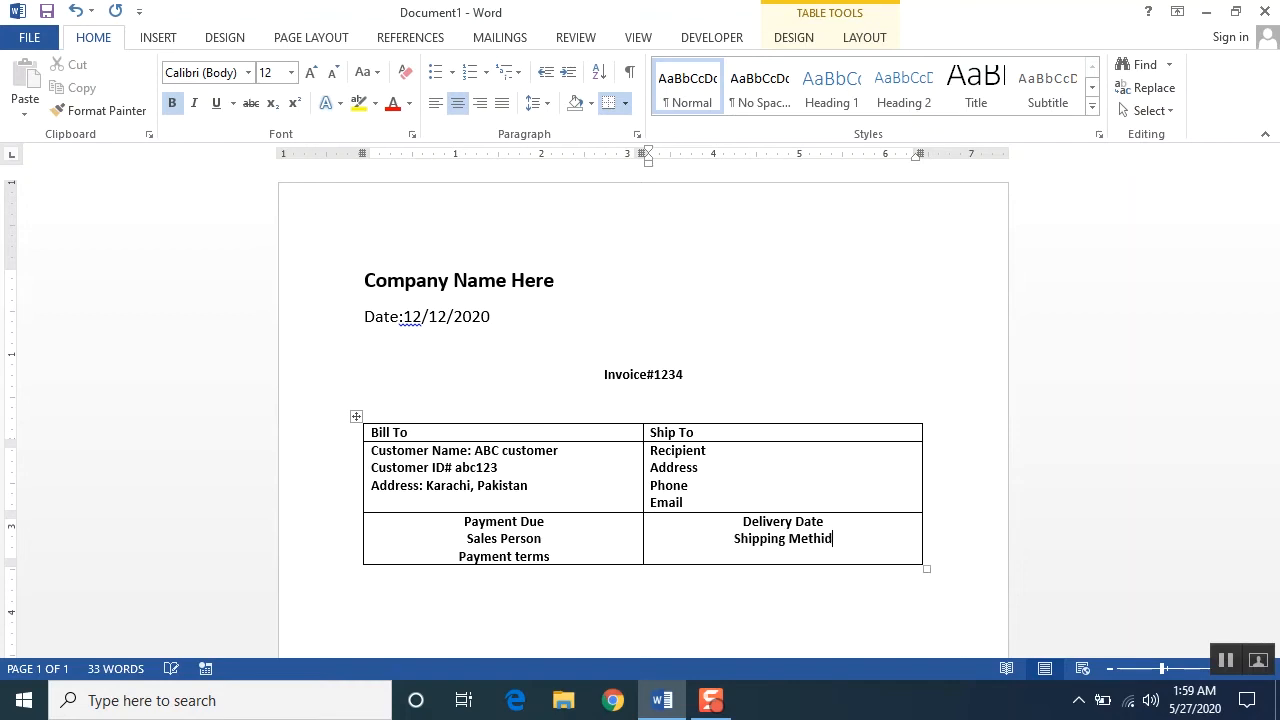
key("BackSpace")
key("BackSpace")
type("od ")
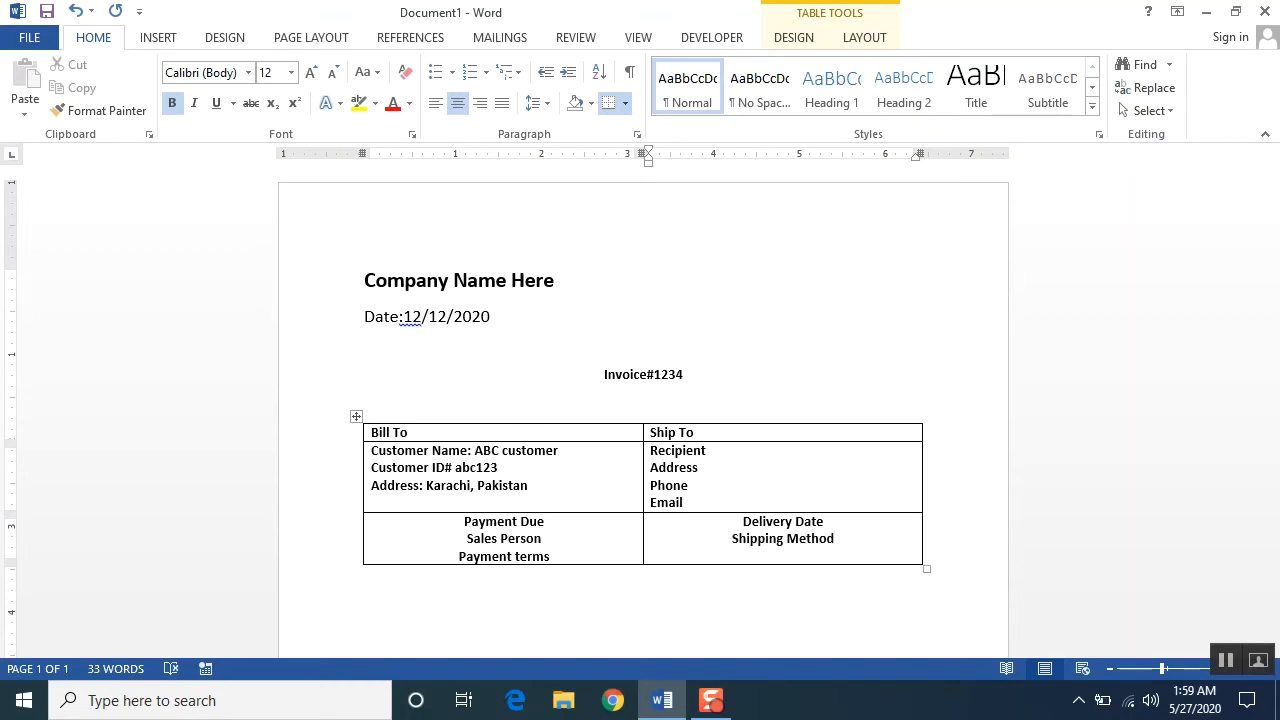
type("Shipping Terms")
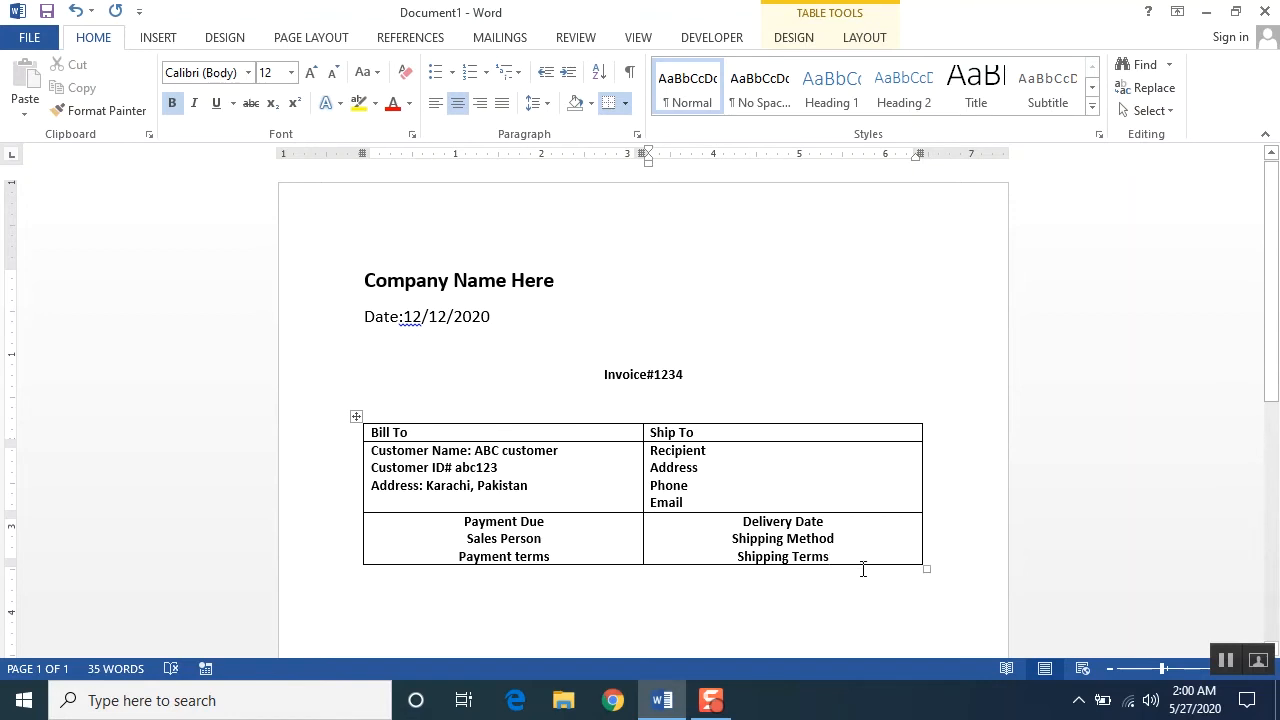
Step: Left-align both cells of the table's third row
left_click_drag(856, 556, 414, 523)
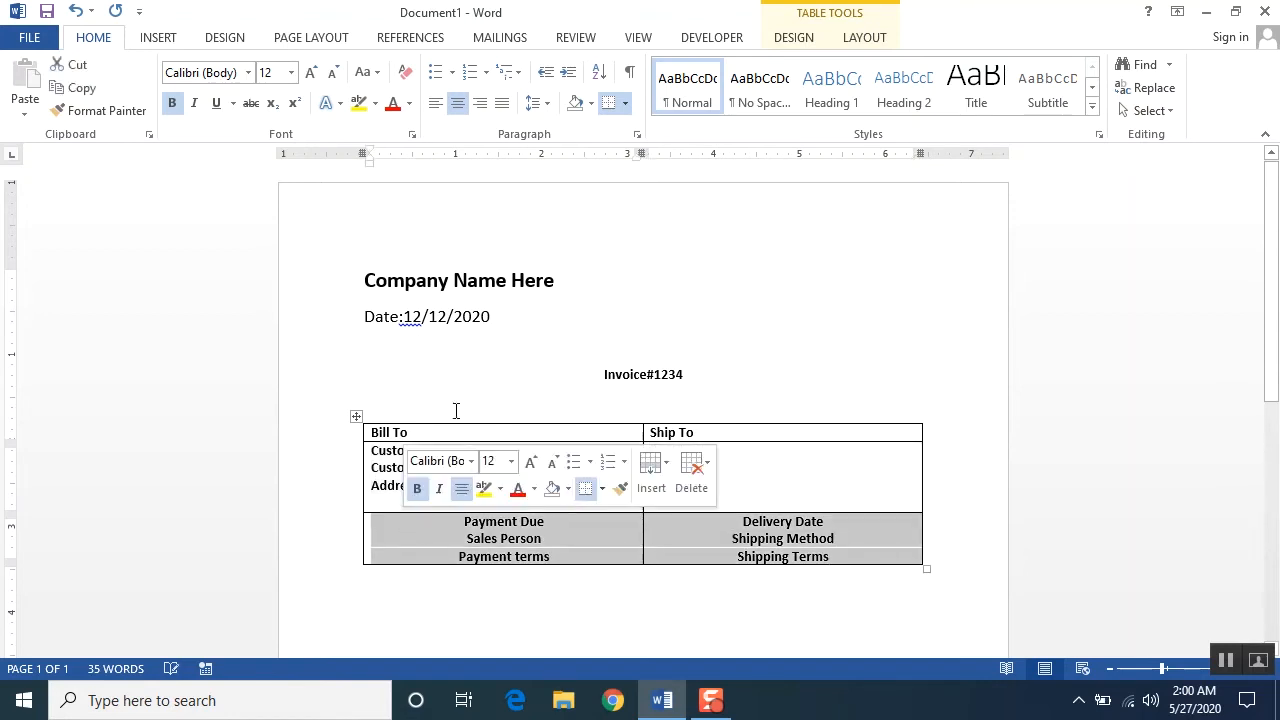
left_click(435, 105)
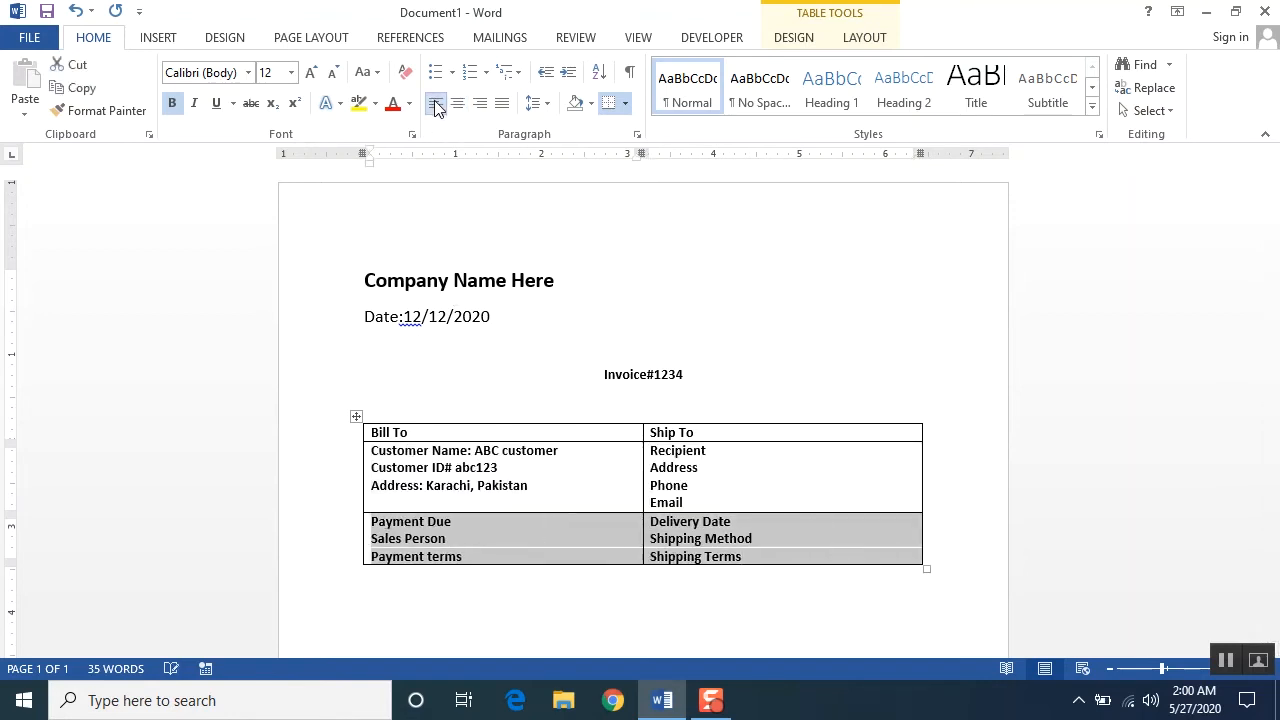
left_click(610, 598)
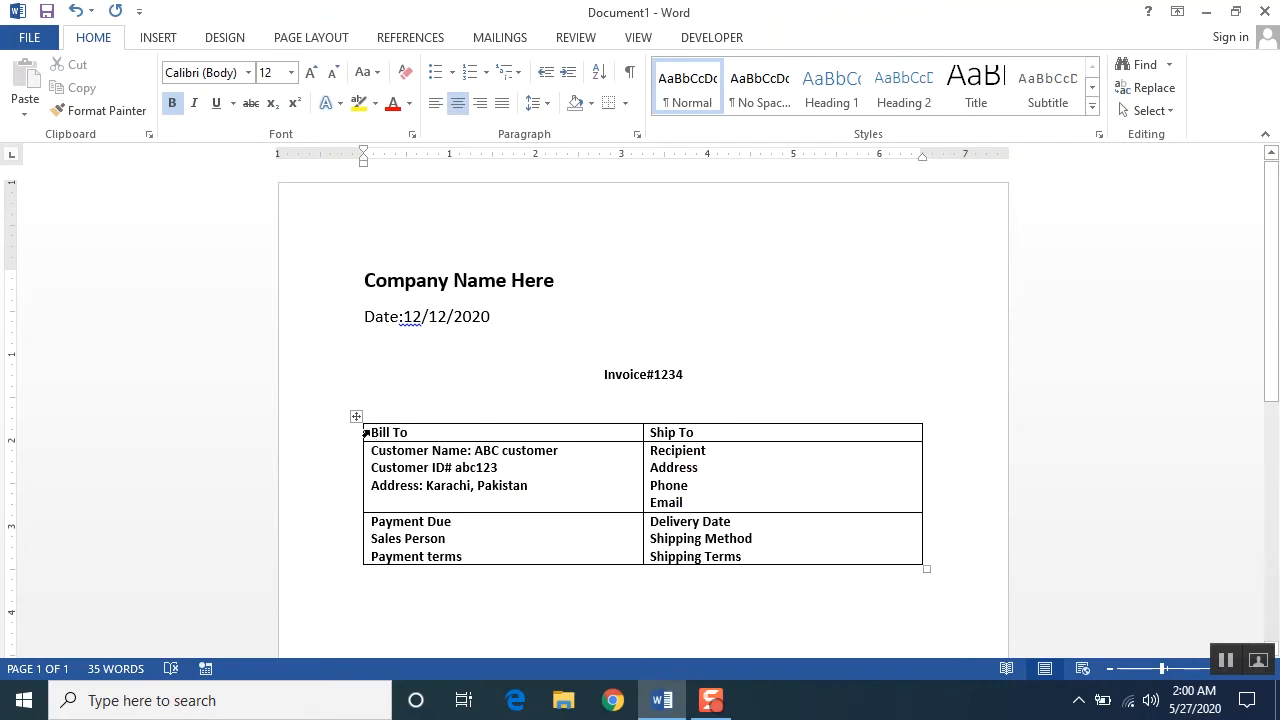
Step: Set the Bill To and Ship To header row to font size 14 and shade it light blue
left_click_drag(372, 432, 741, 431)
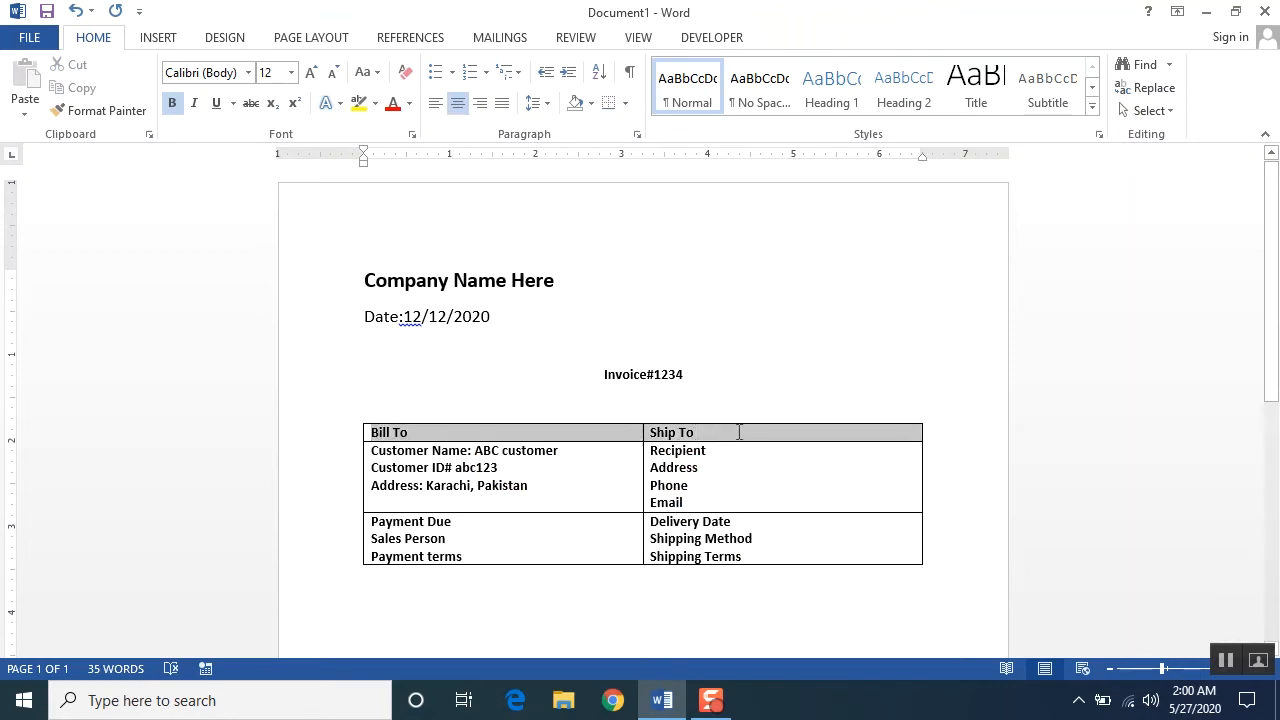
left_click(311, 73)
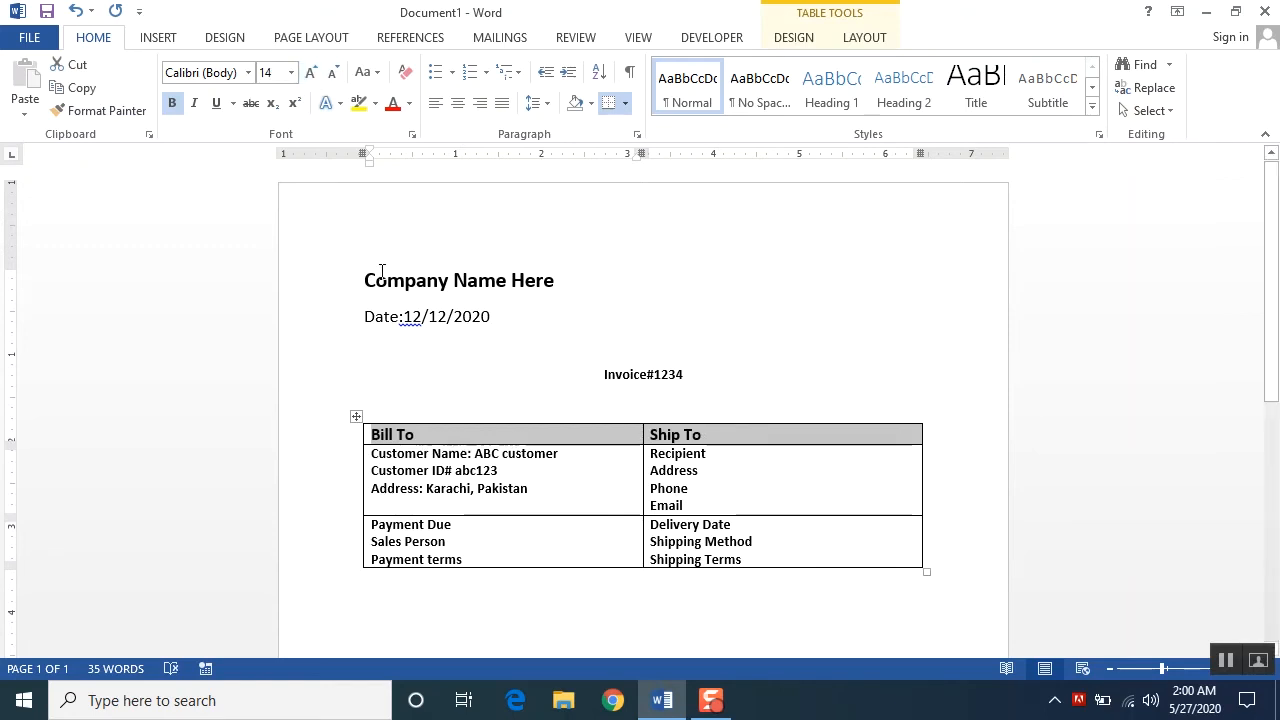
left_click(377, 104)
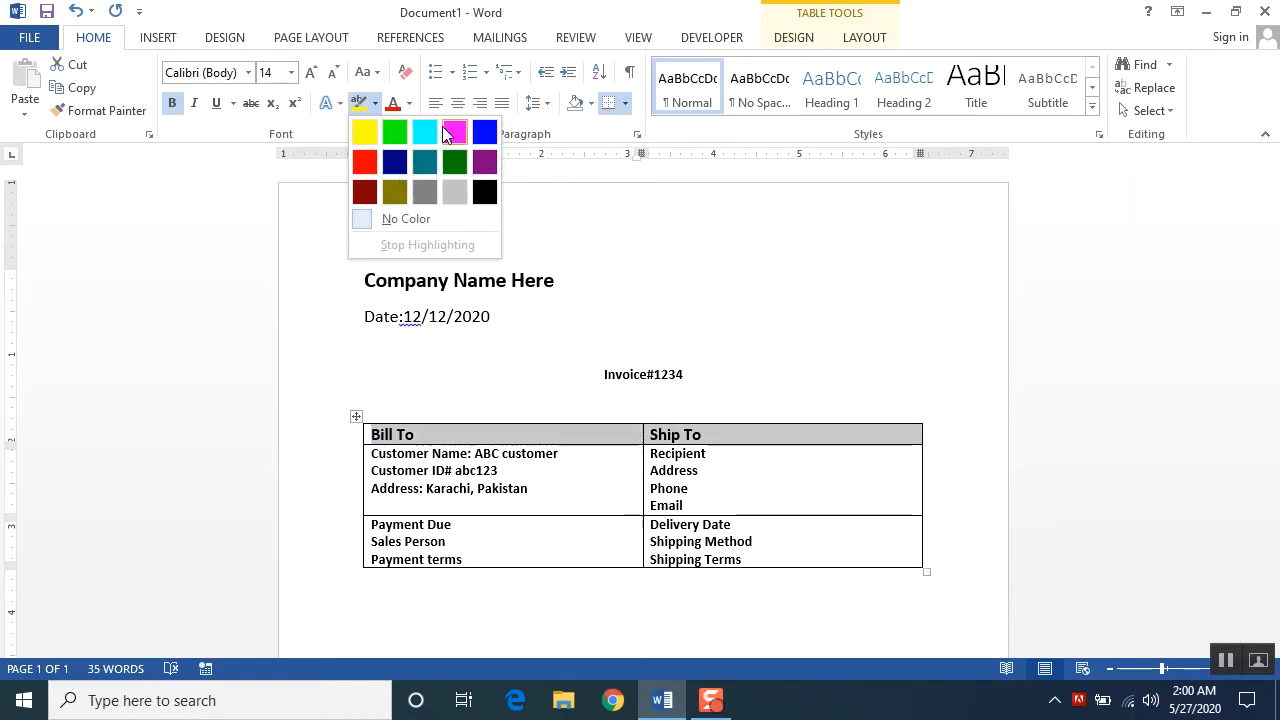
left_click(317, 129)
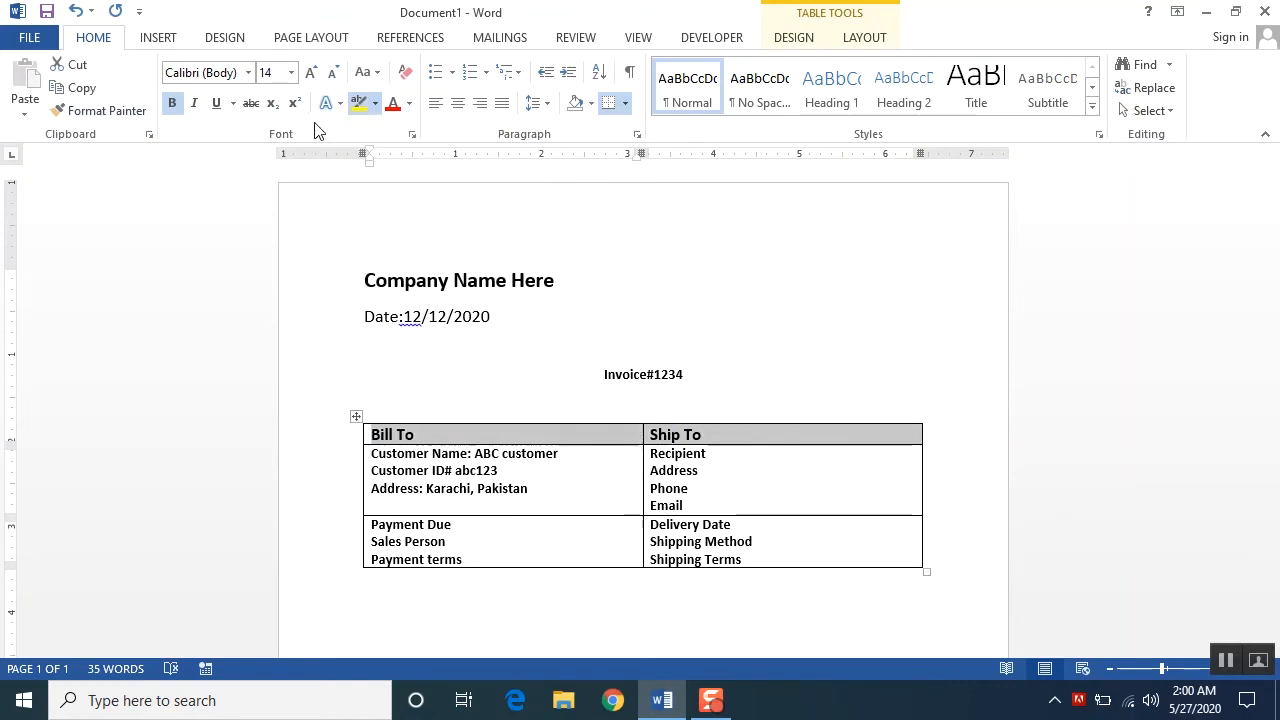
left_click(591, 105)
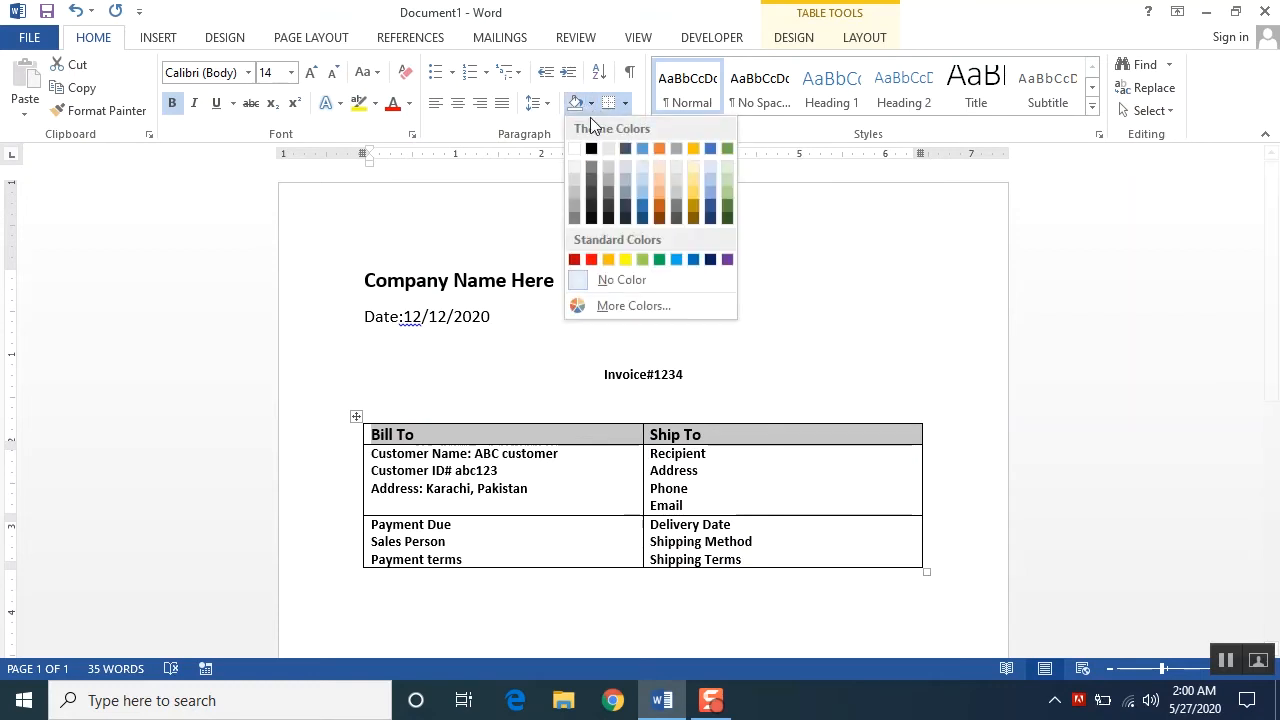
left_click(644, 189)
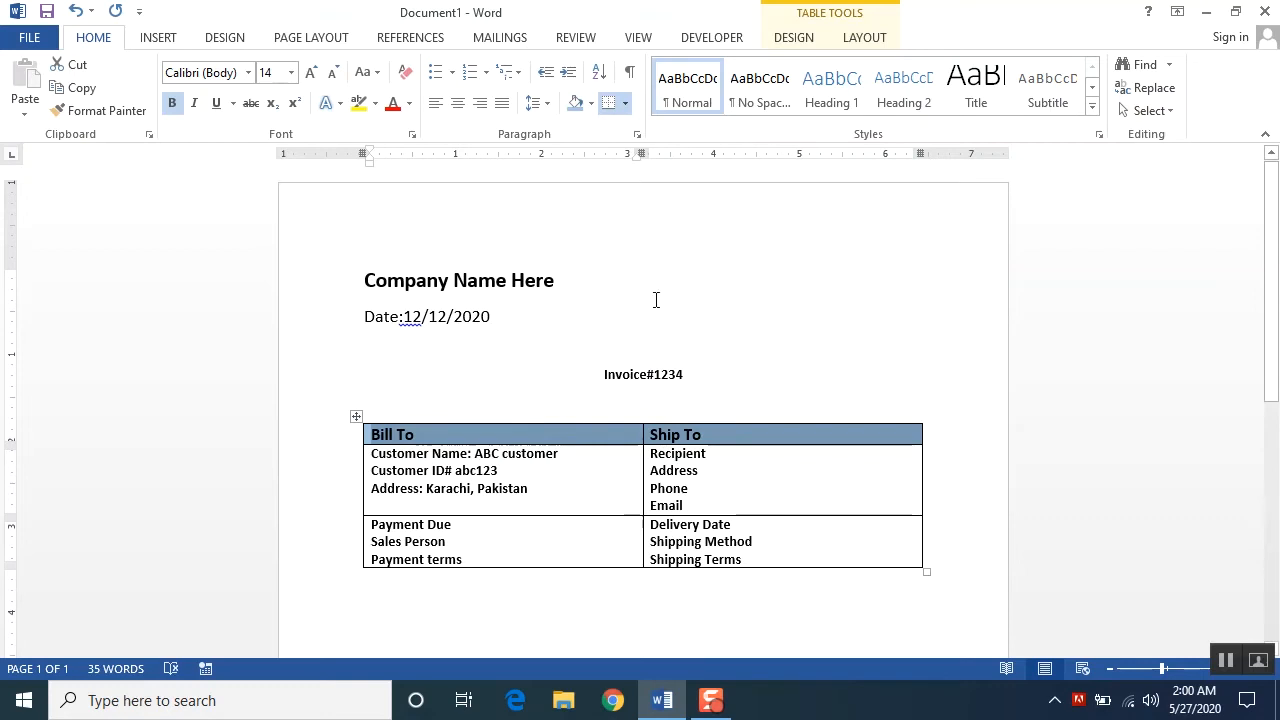
Step: Insert a table of five columns and three rows below the billing table, with the title "Item Description" above it
scroll(654, 300, "down", 3)
left_click(818, 443)
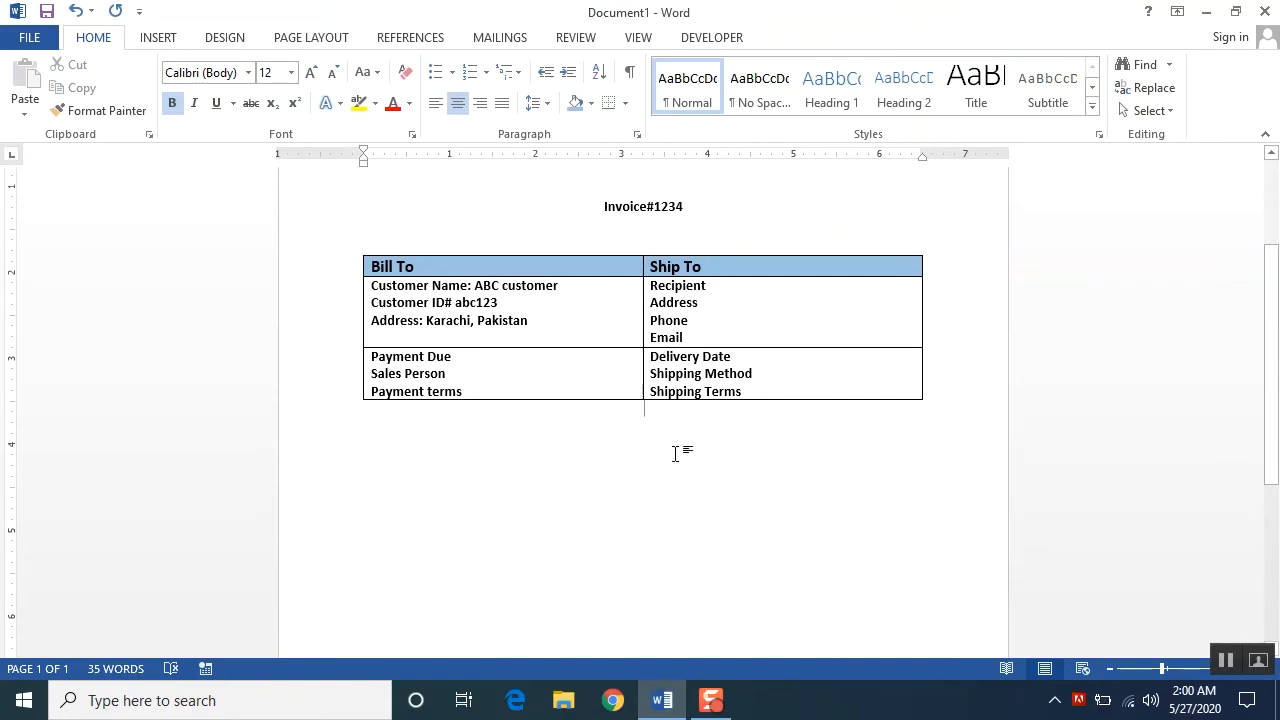
key("Return")
left_click(176, 45)
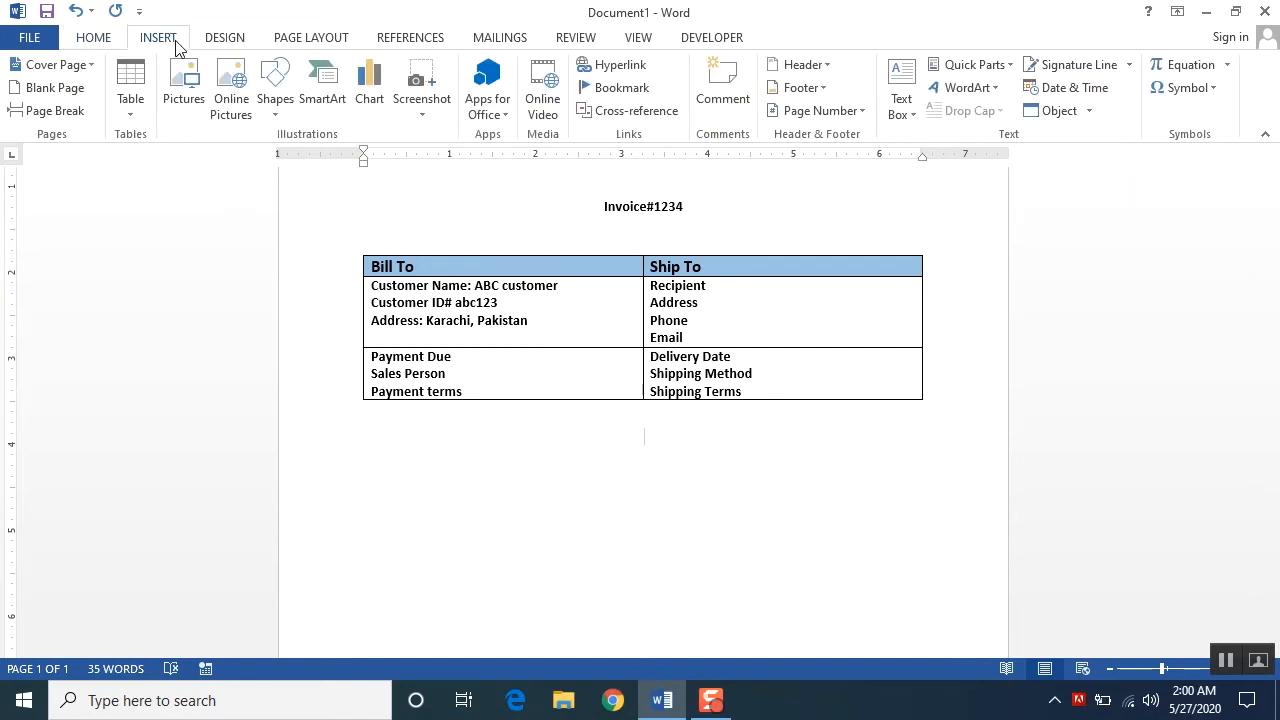
left_click(135, 90)
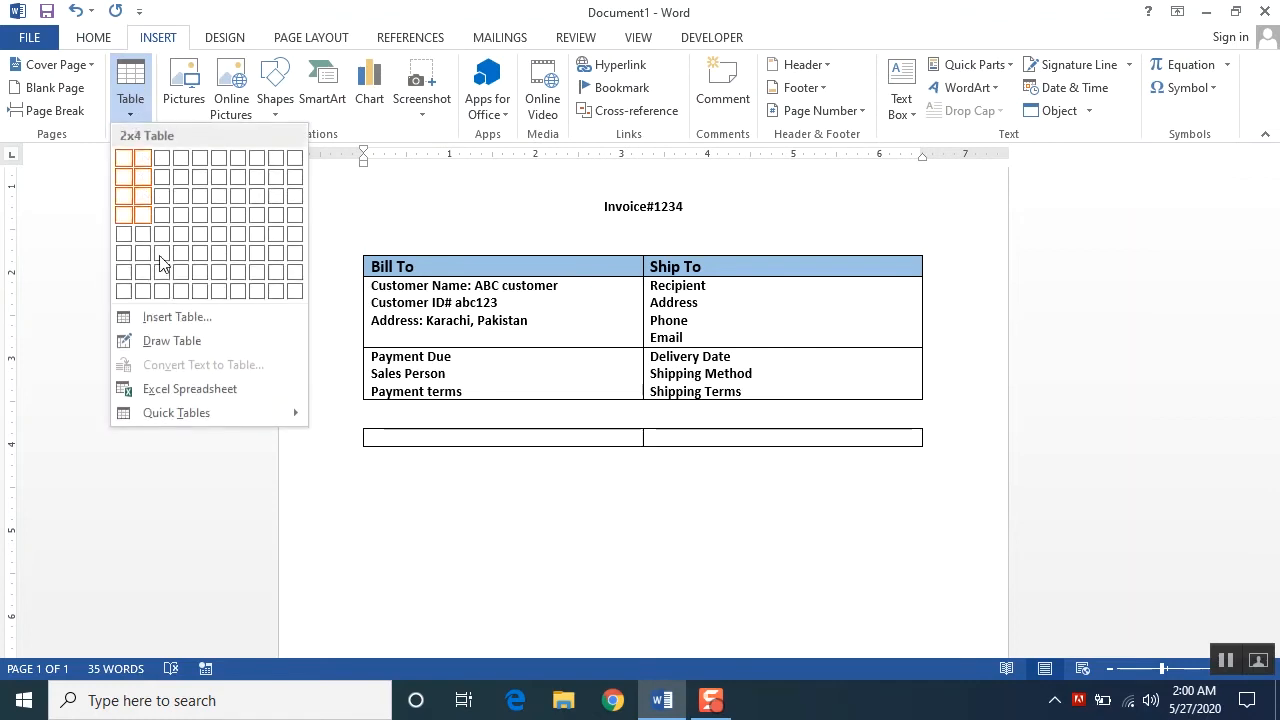
left_click(167, 319)
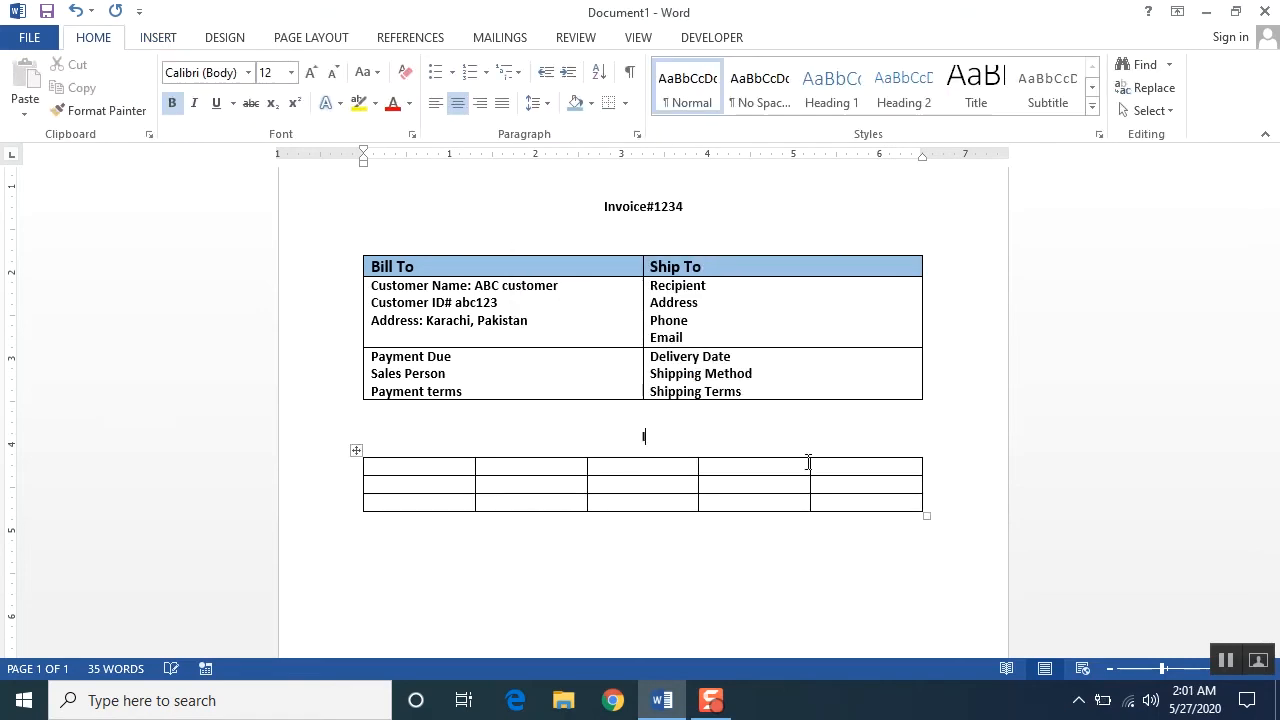
type("Item Description")
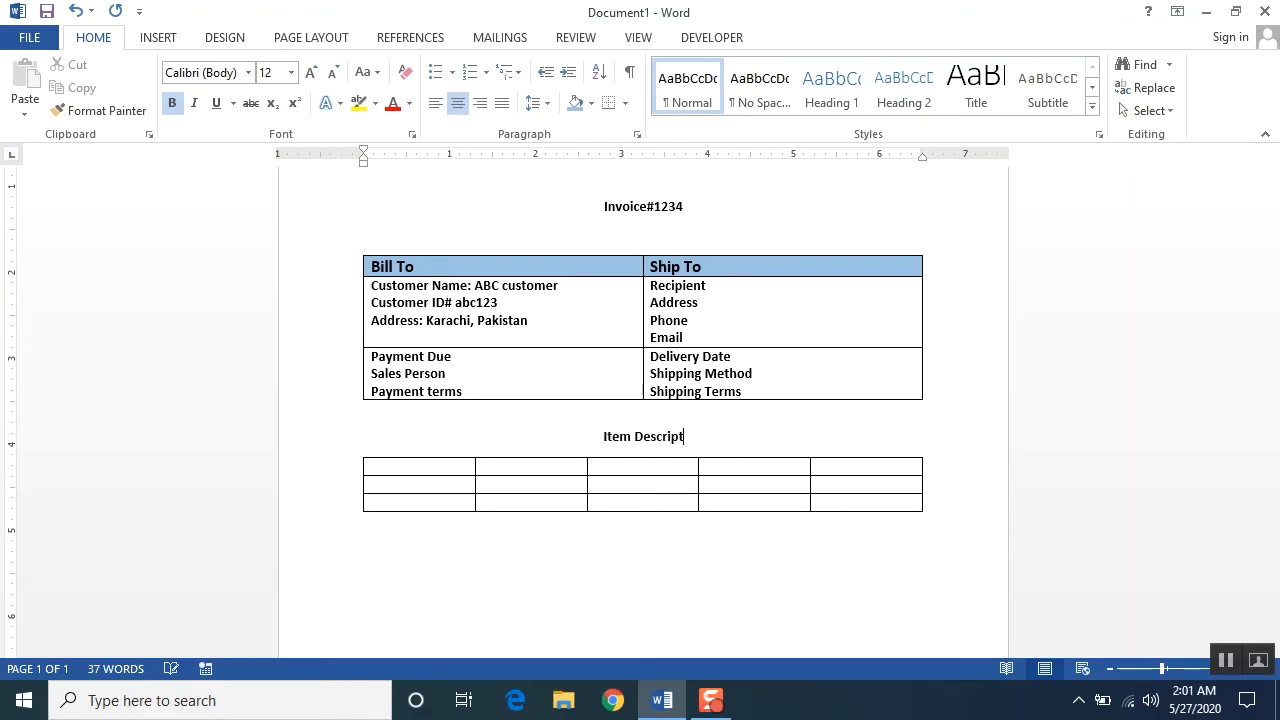
Step: Enter the column headings "Qty", "Item #", "Description", "Unit Price" and "Total" in the first row of the item table
key("Down")
key("Left")
key("Left")
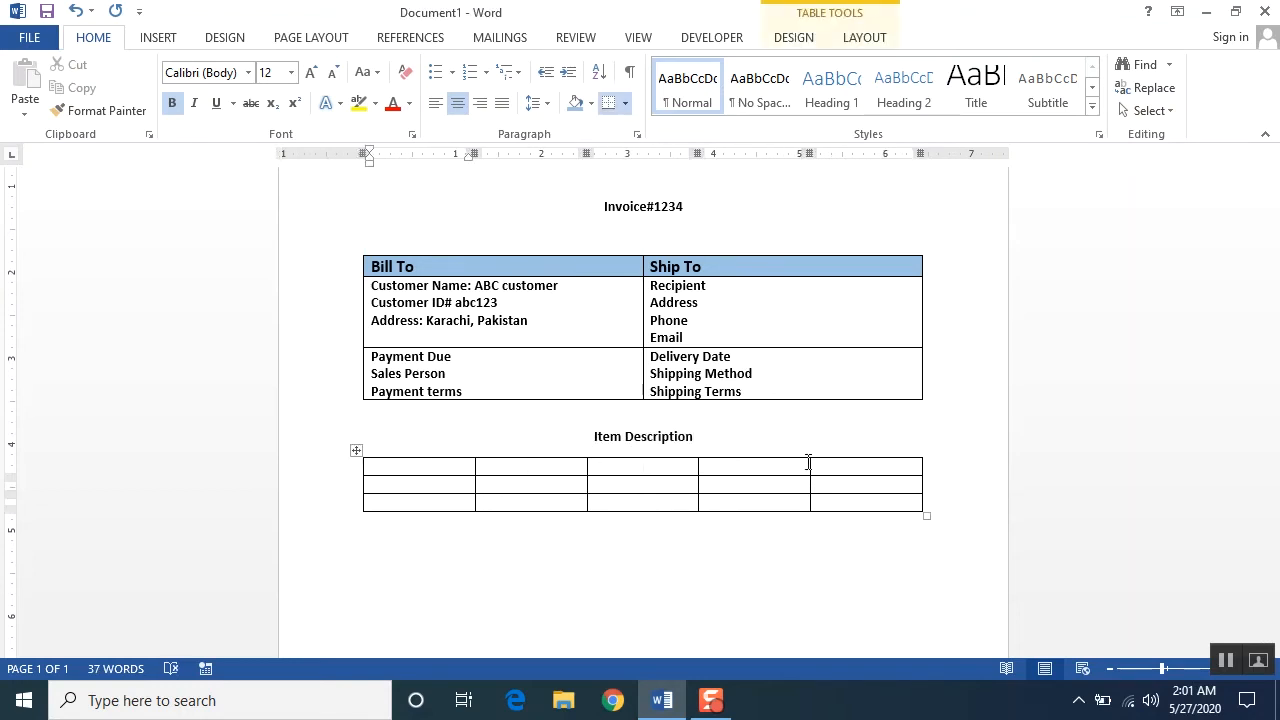
type("Qty")
key("Tab")
type("Item #")
key("Tab")
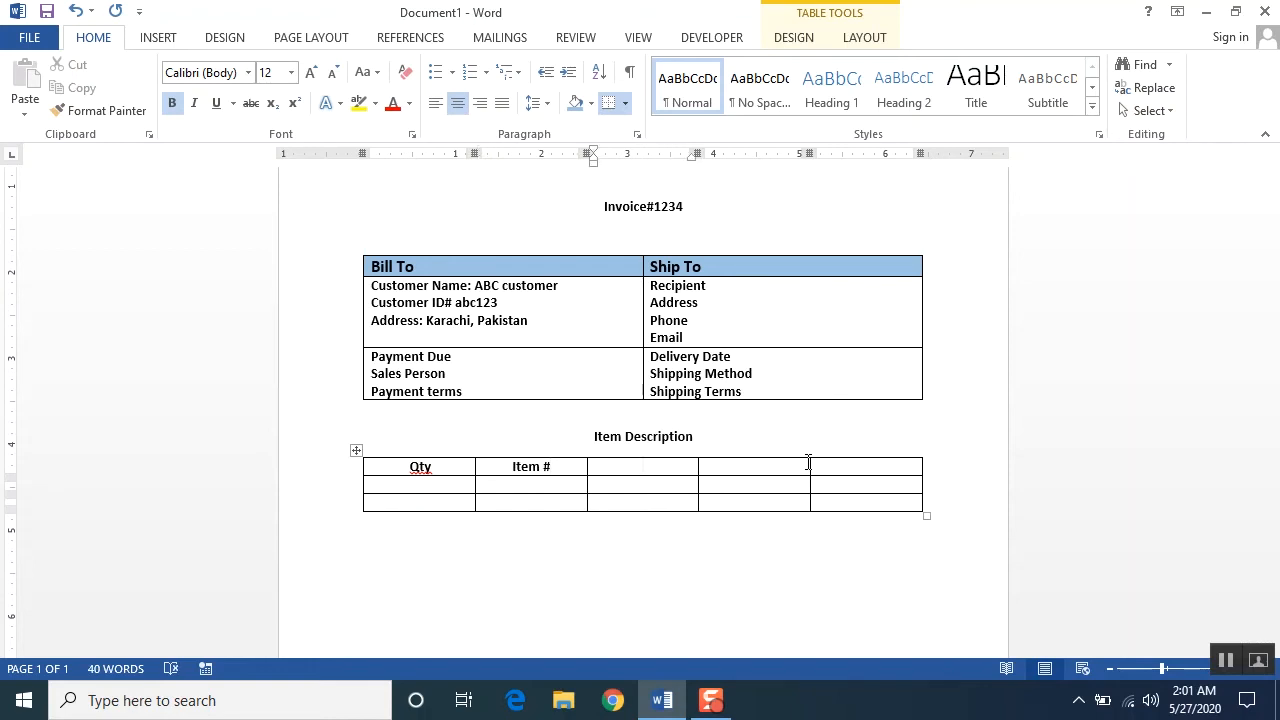
type("Description")
key("Tab")
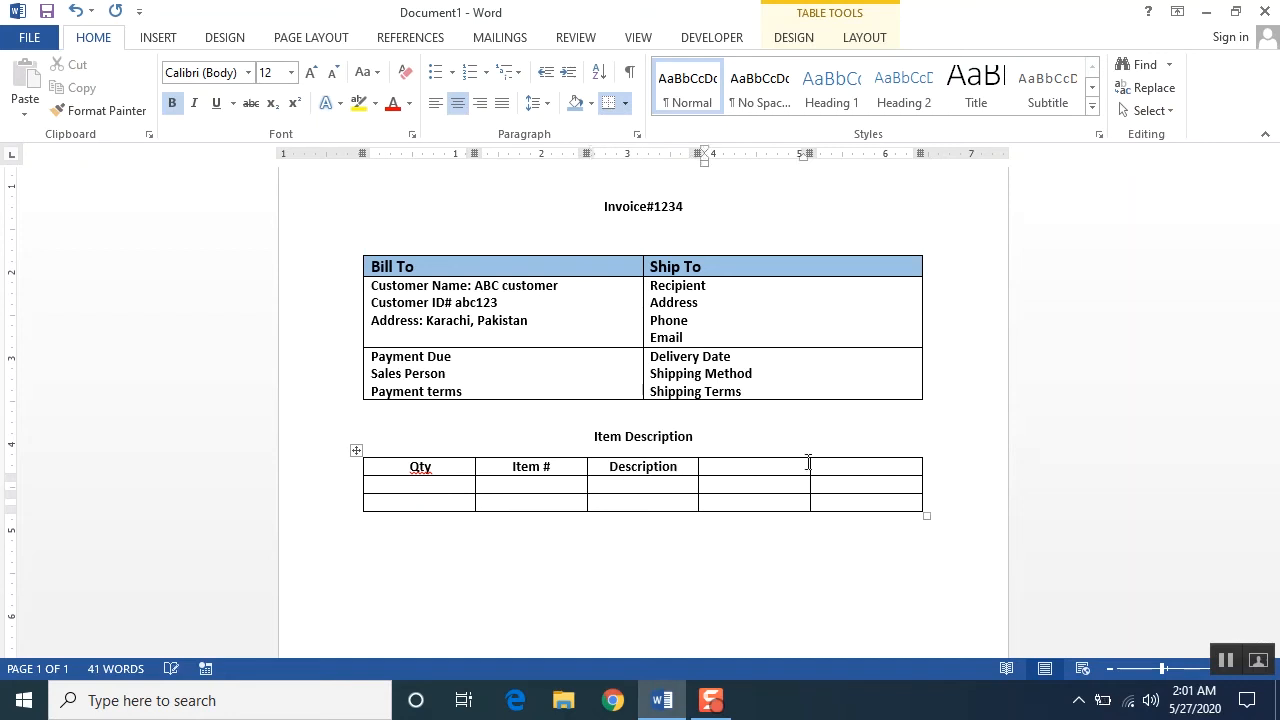
type("Unit Price")
key("Tab")
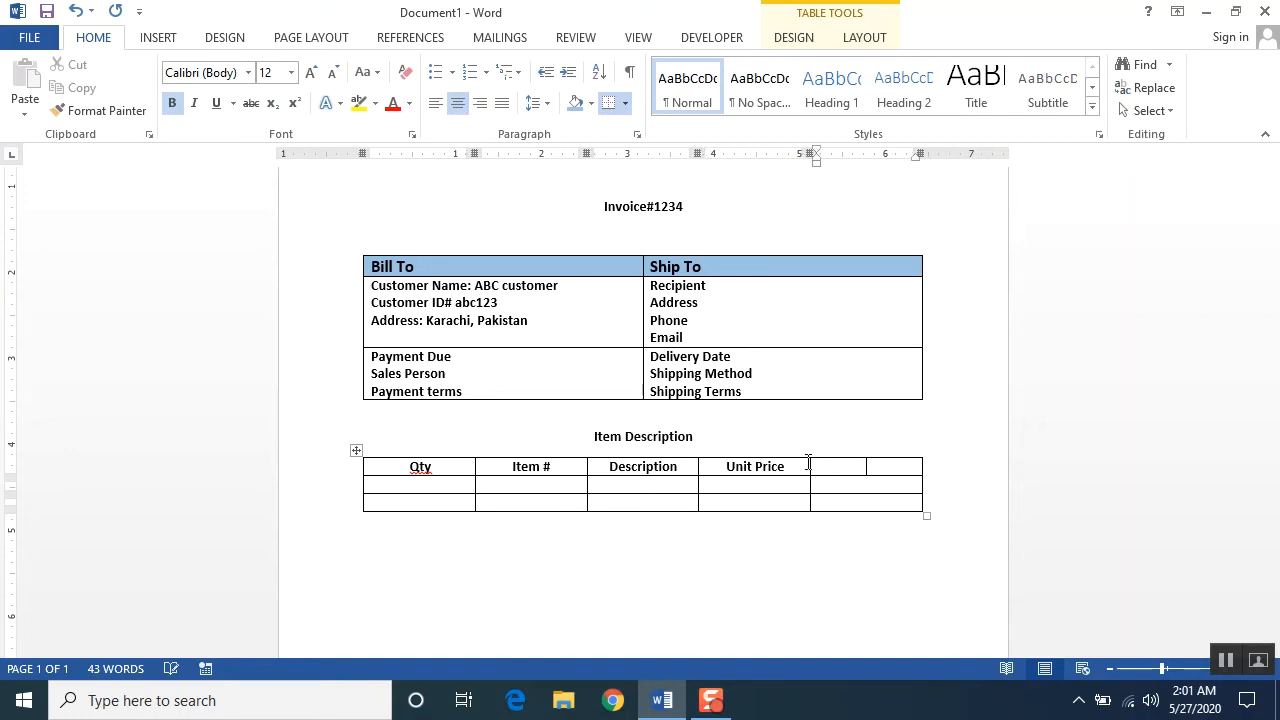
type("Total")
key("shift+Left")
key("shift+Left")
key("shift+Left")
key("shift+Left")
key("shift+Left")
key("shift+Left")
key("shift+Left")
key("shift+Left")
key("shift+Left")
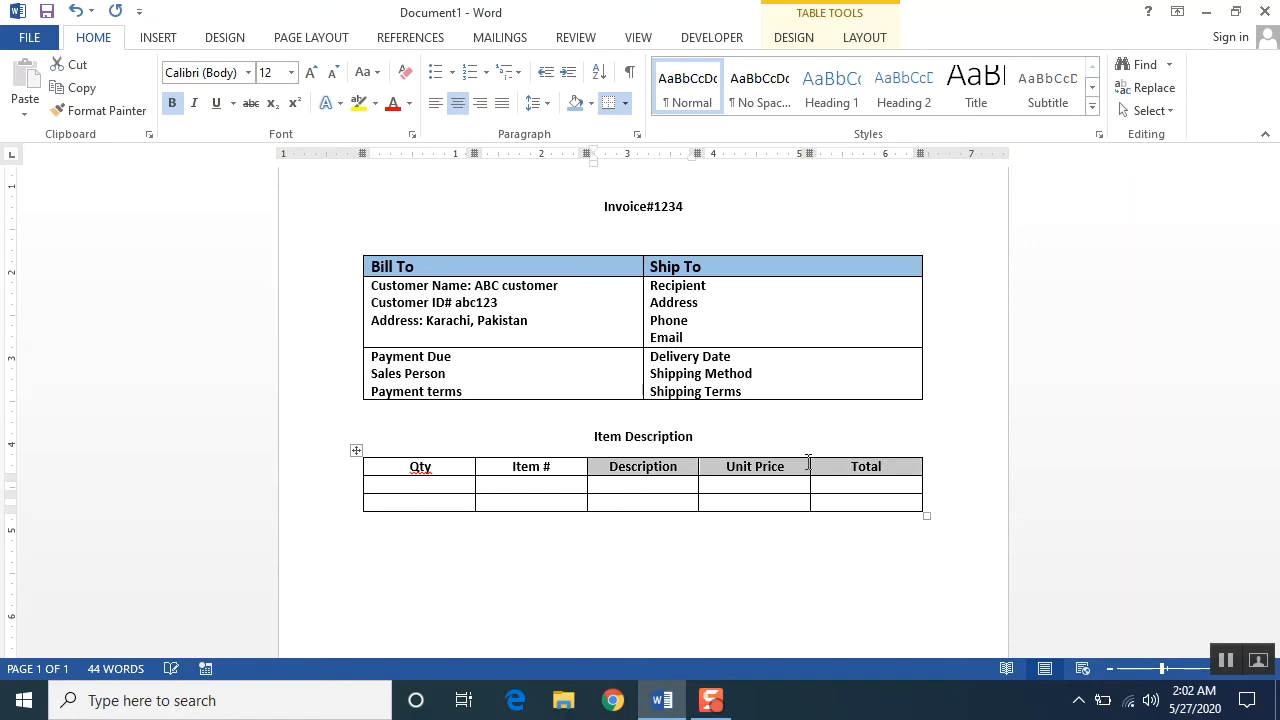
left_click(857, 482)
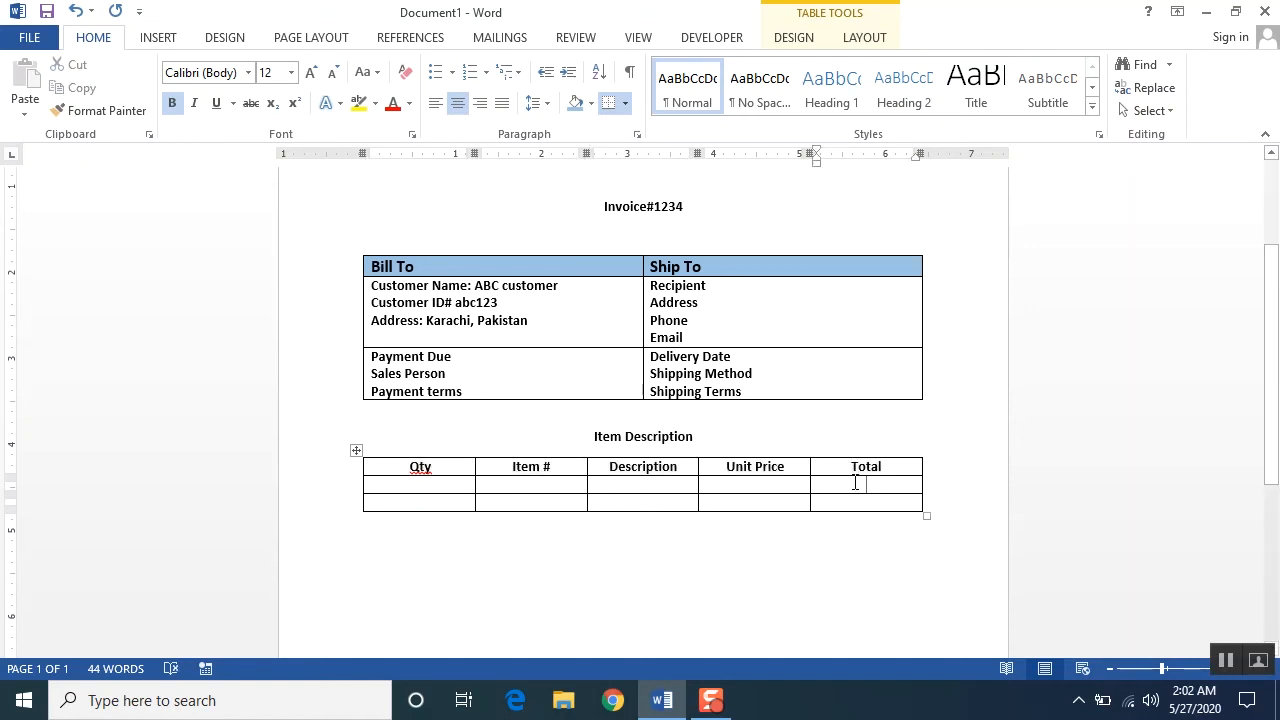
Step: Set the item table's heading row to font size 14 and shade it the same light blue as the billing header
left_click_drag(900, 463, 420, 470)
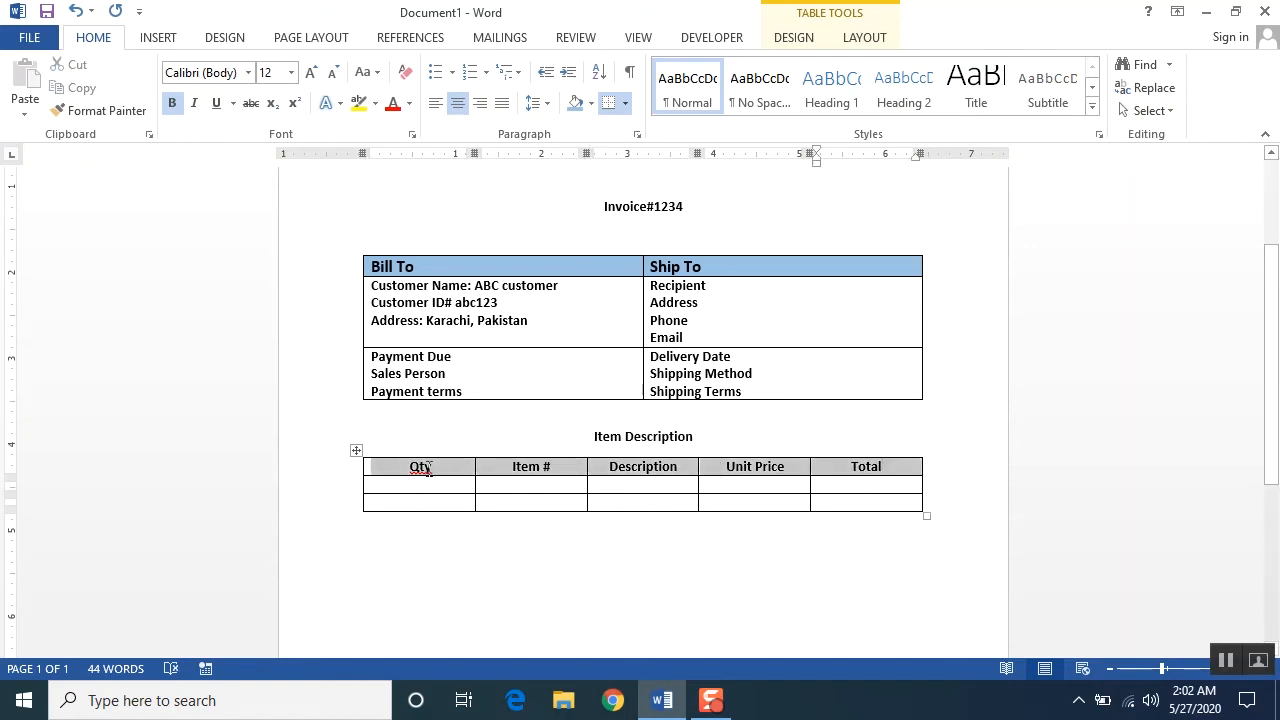
left_click(311, 73)
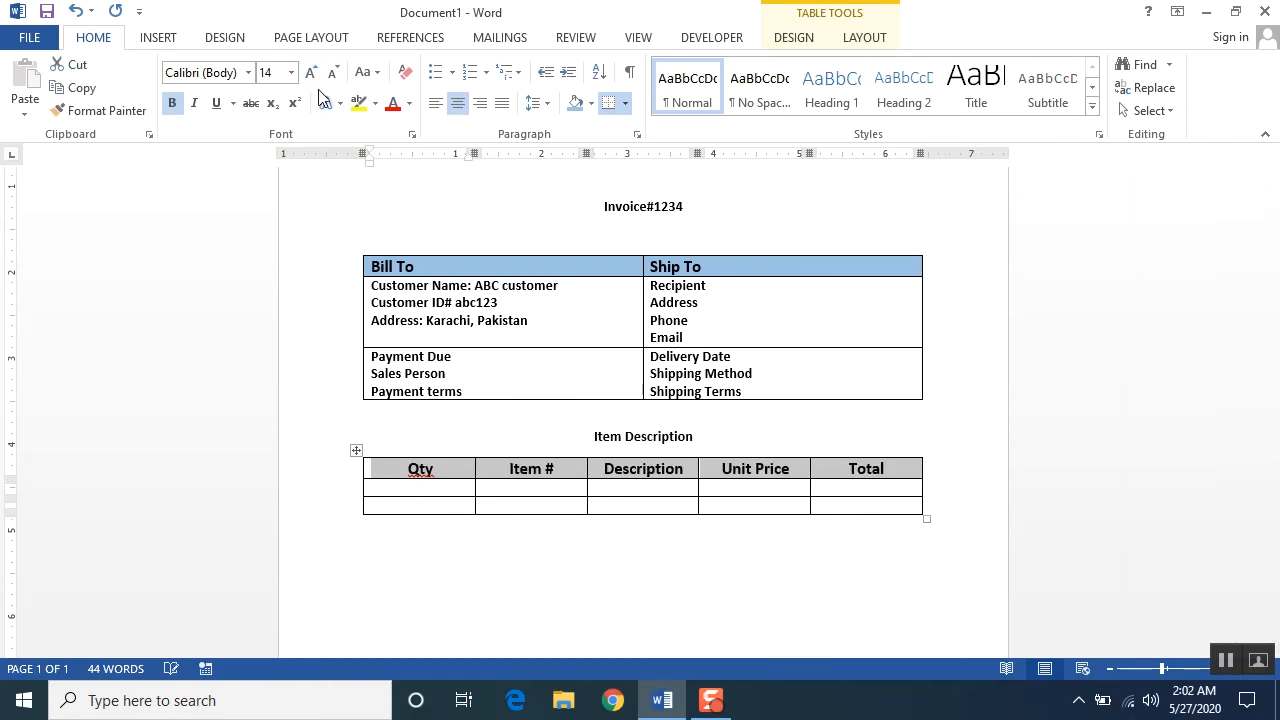
left_click(577, 103)
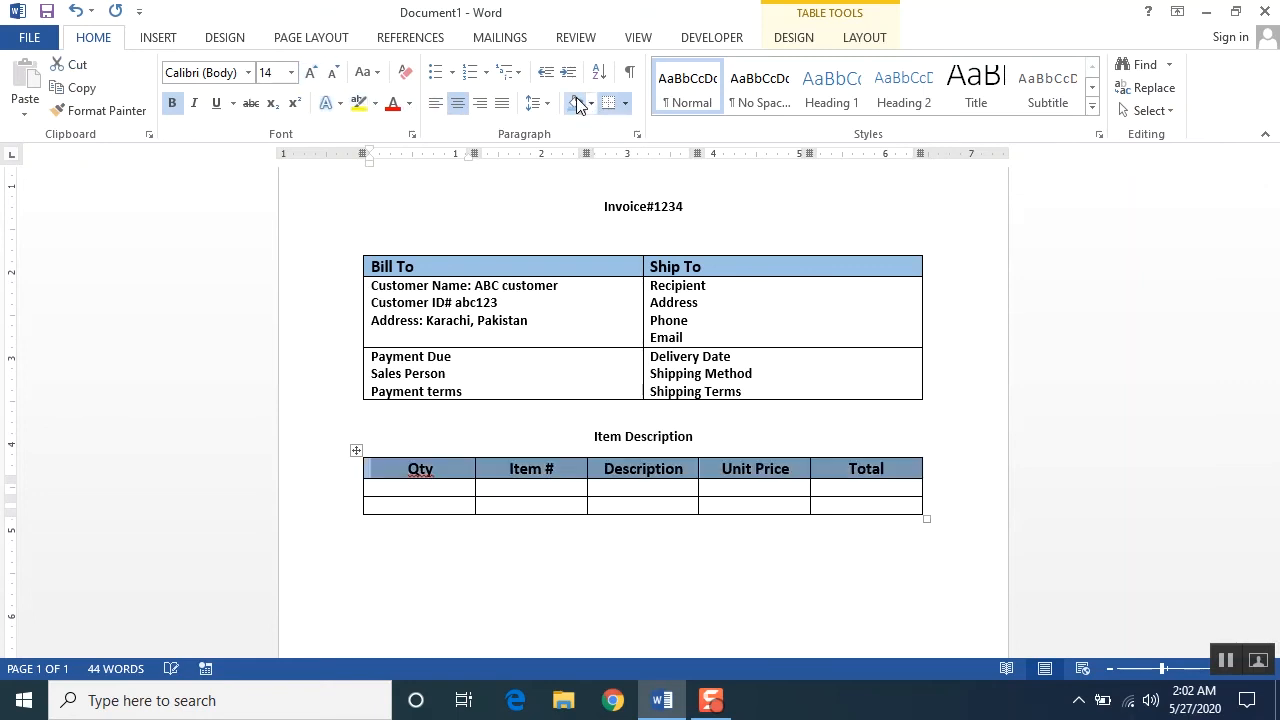
left_click(410, 494)
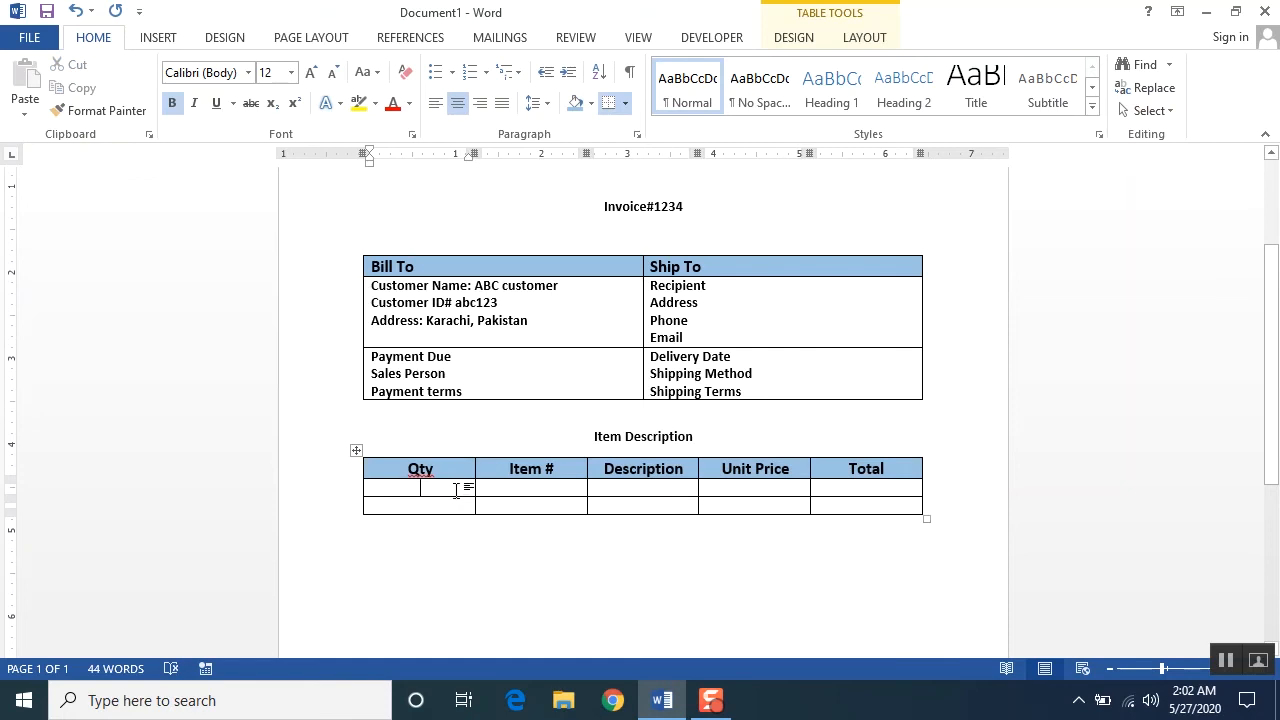
type("Mouse")
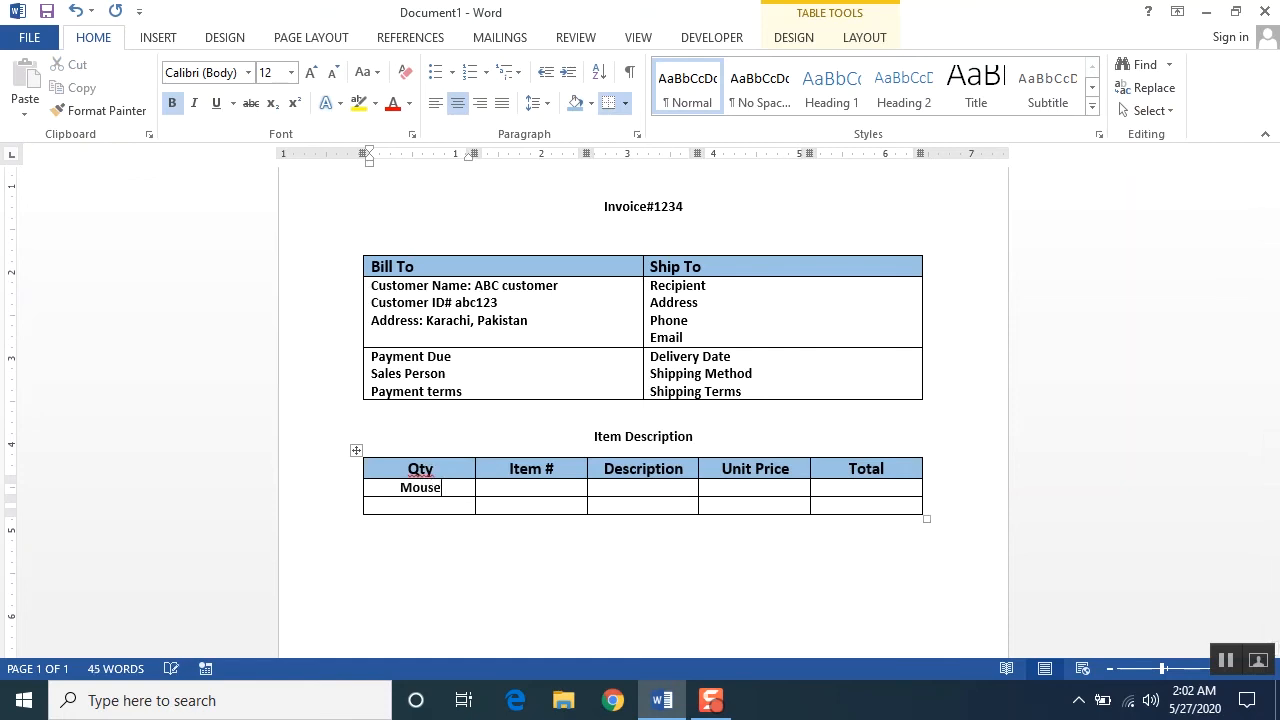
key("BackSpace")
key("BackSpace")
key("BackSpace")
key("BackSpace")
key("BackSpace")
Step: Fill in the first item row with quantity 10, item number Ab-12, description Mouse, unit price 10 and total 100
type("10")
key("Tab")
type("a")
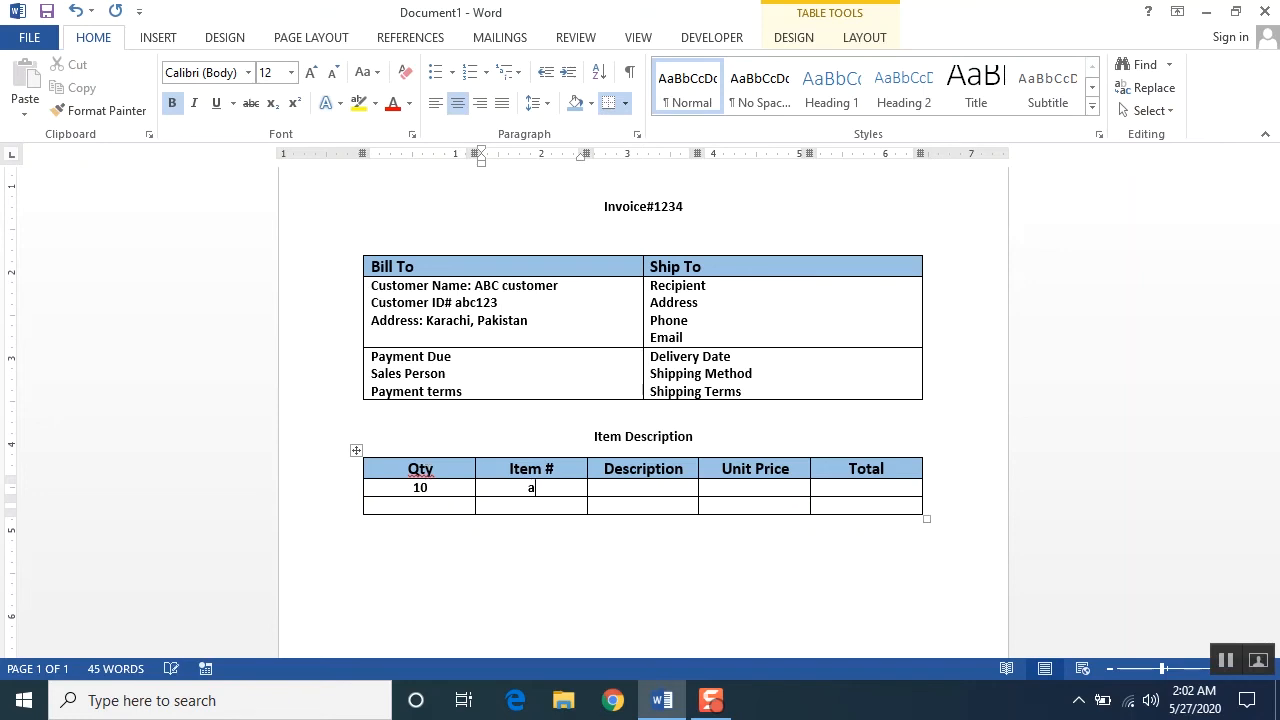
type("b-12")
key("Tab")
type("Mouse")
key("Tab")
type("1")
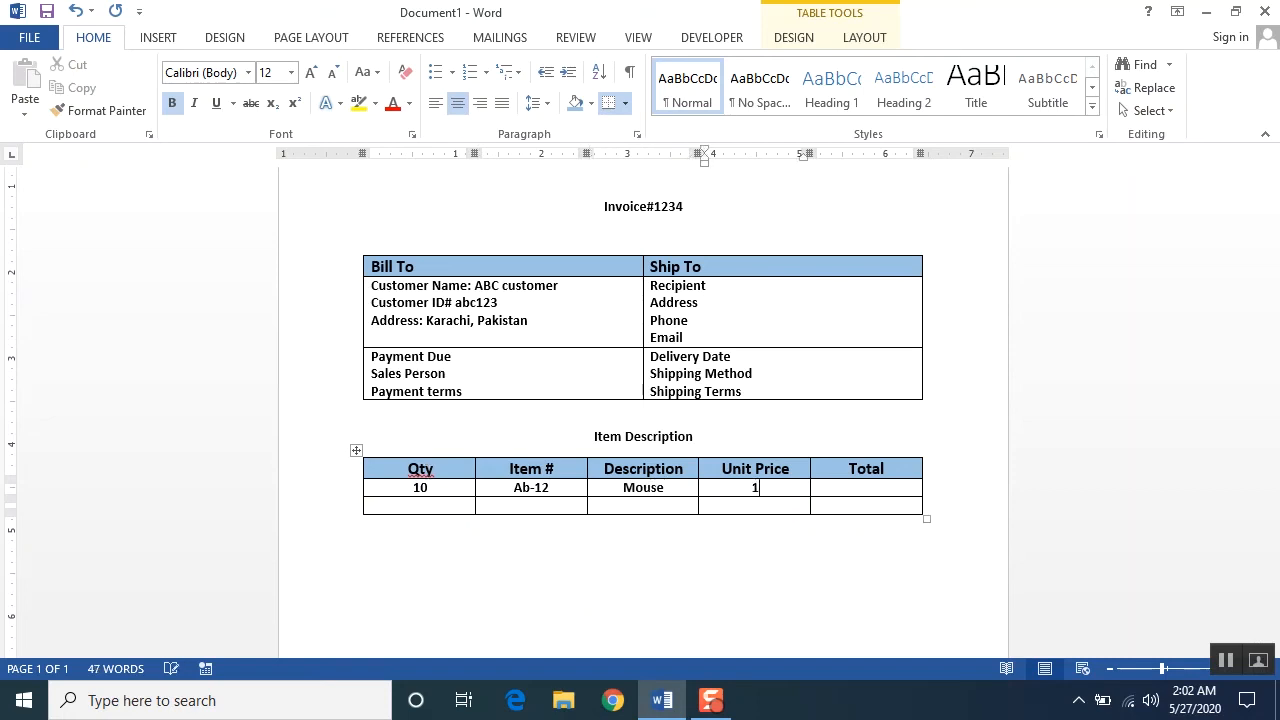
type("0")
key("Tab")
type("100")
Step: Fill in the second item row with 5, Ab-112, Book, unit price 20 and total 100, and add an empty row below it
key("Tab")
type("5")
key("Tab")
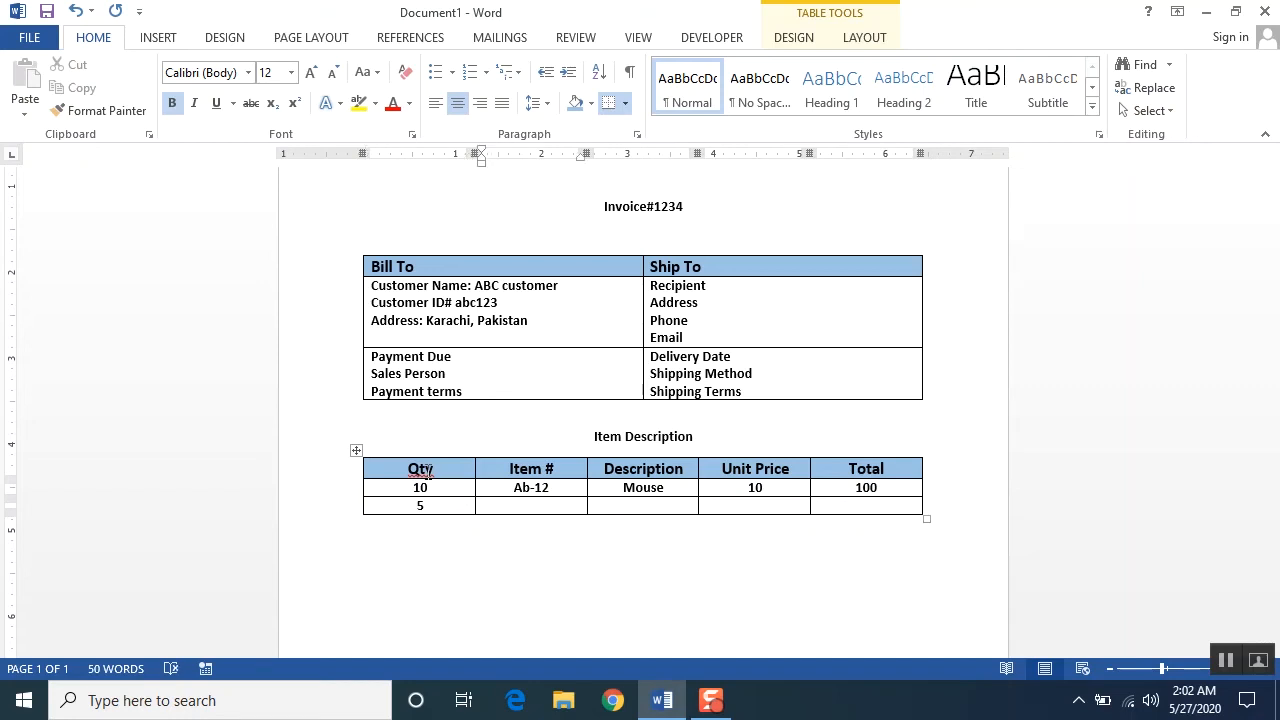
type("ab-112")
key("Tab")
type("Book")
key("Tab")
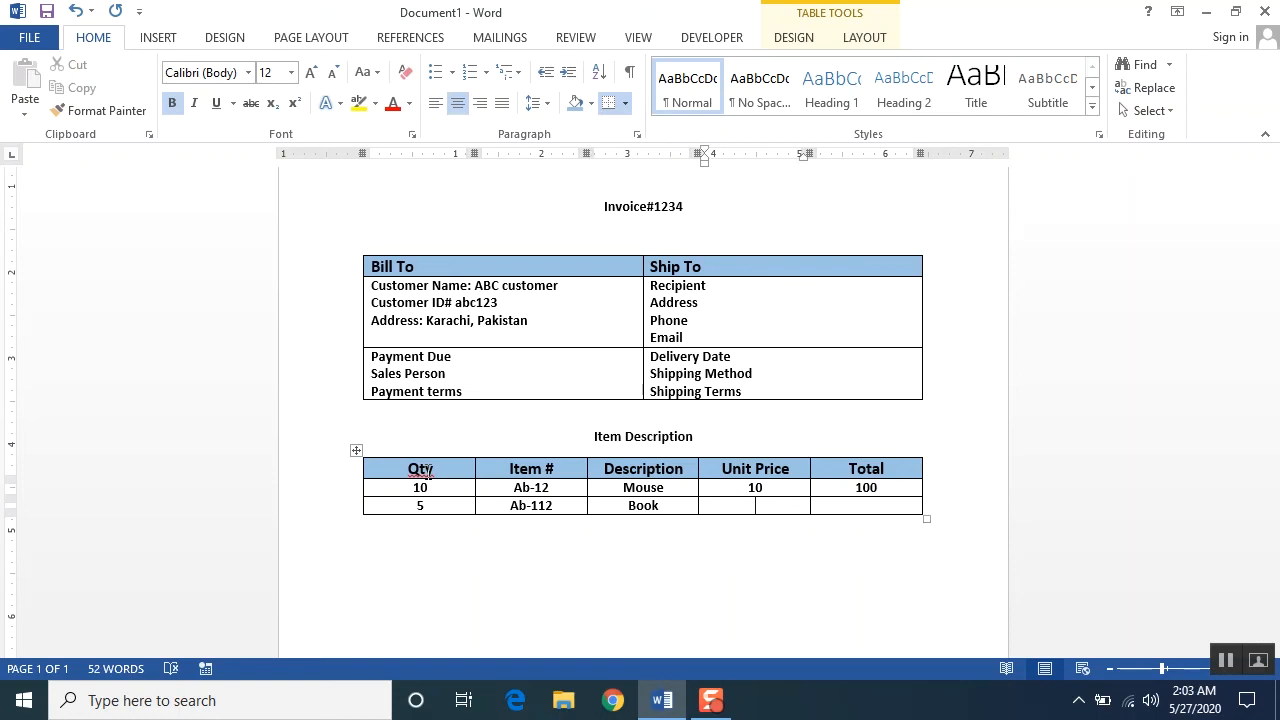
type("20")
key("Tab")
type("100")
key("Tab")
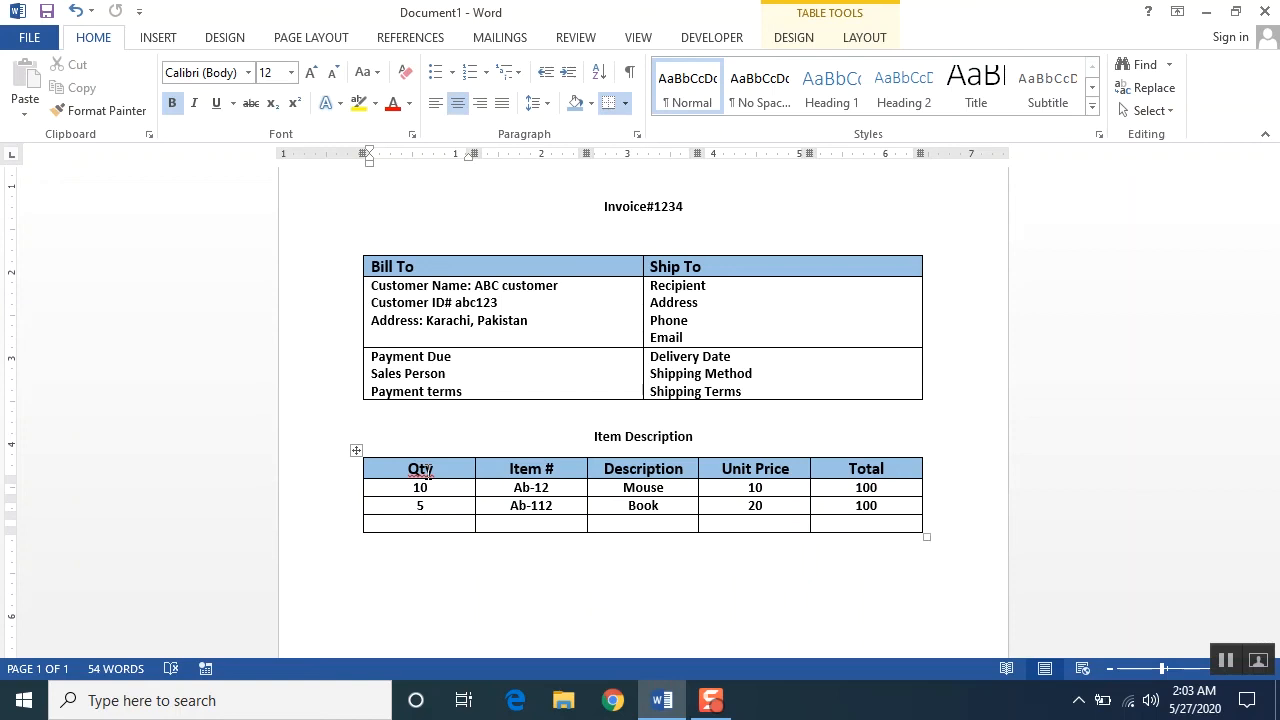
Step: Fill in the third item row with 1, Ab-1122, Monitor, unit price 5500 and total 5500, and add an empty row below it
type("1")
key("Tab")
type("ab-1122")
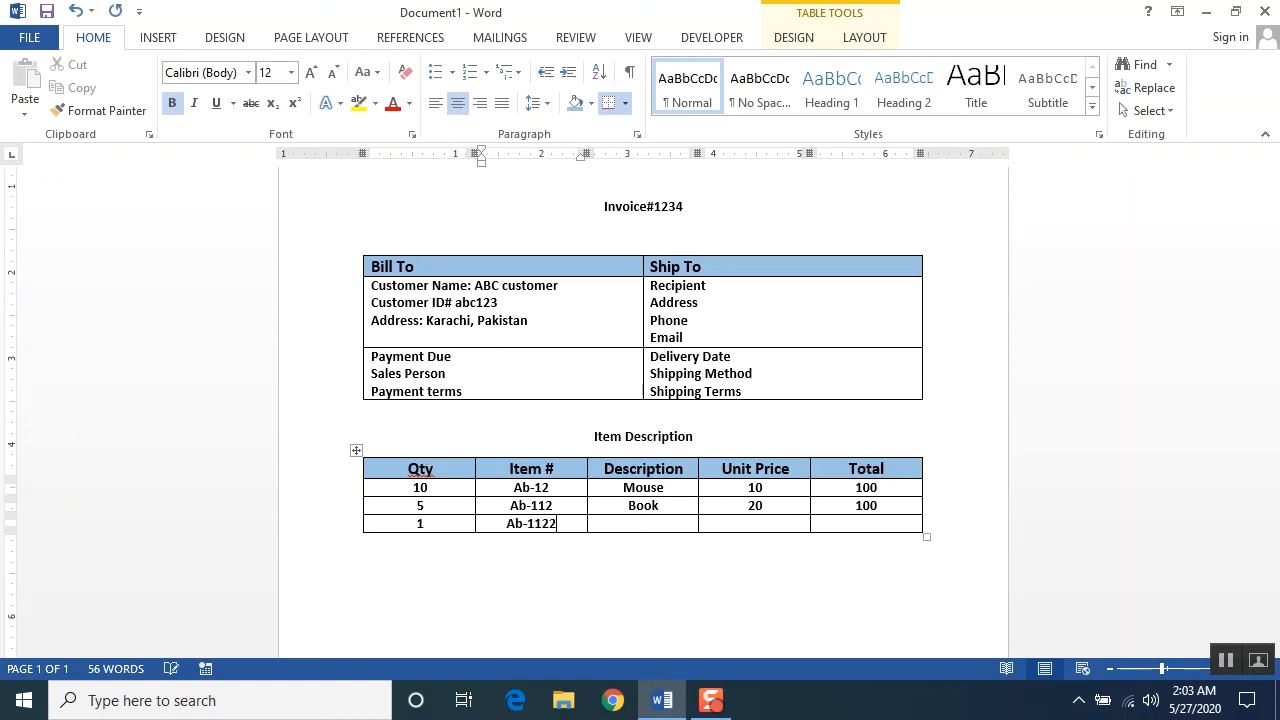
key("Tab")
type("monitor")
key("Tab")
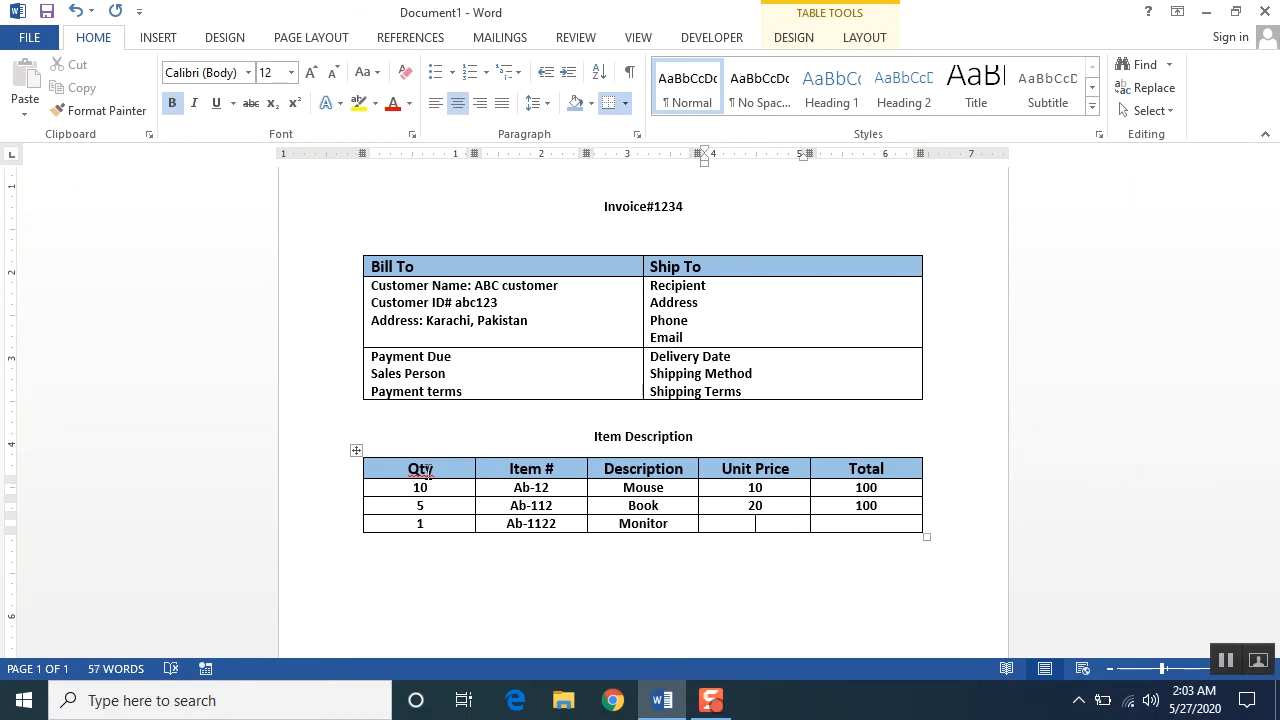
type("5500")
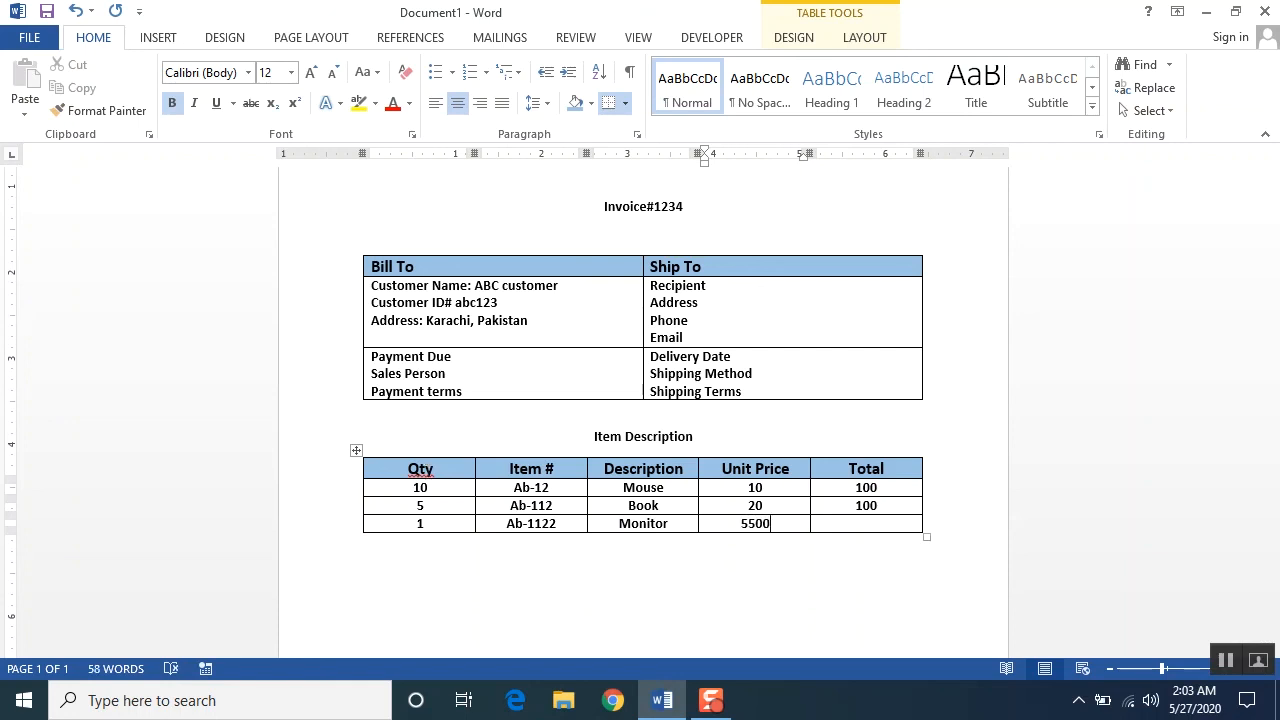
key("Tab")
type("5500")
key("Tab")
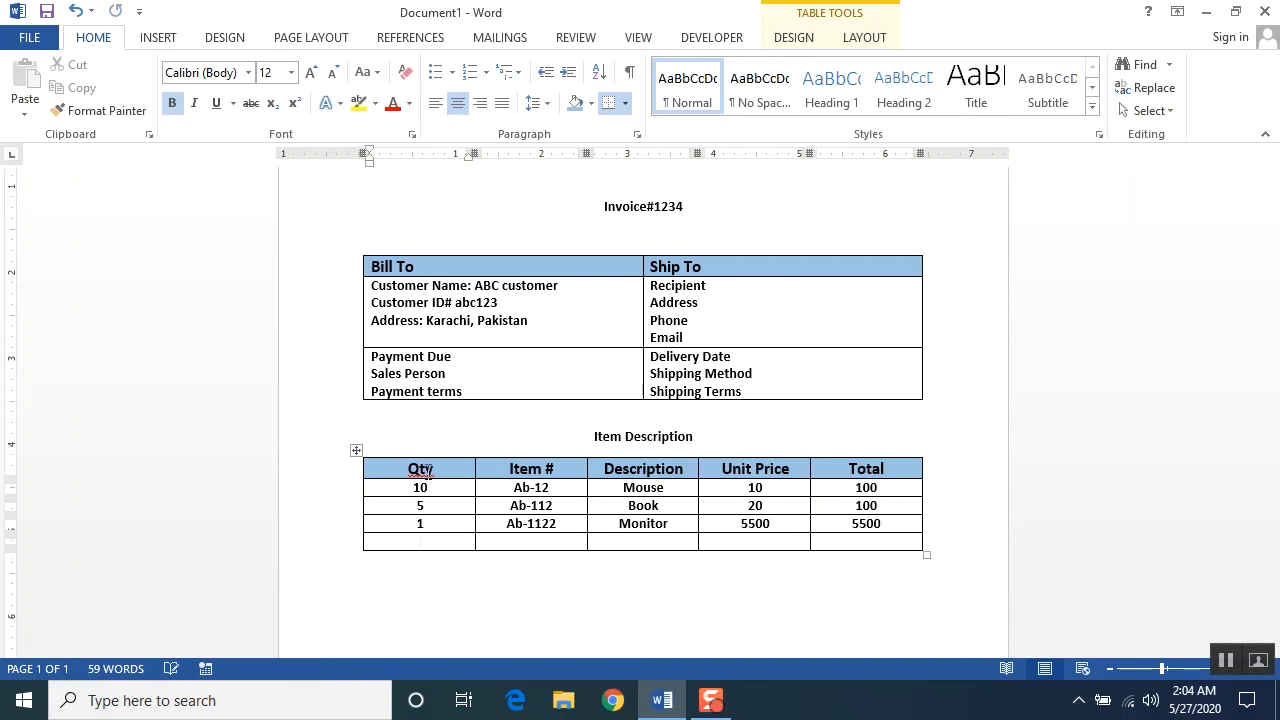
Step: Duplicate the three item rows for Mouse, Book and Monitor directly below the existing ones in the item table
key("Up")
key("Up")
key("shift+Down")
key("shift+Down")
key("shift+Down")
key("shift+Right")
key("shift+Right")
key("shift+Right")
key("shift+Right")
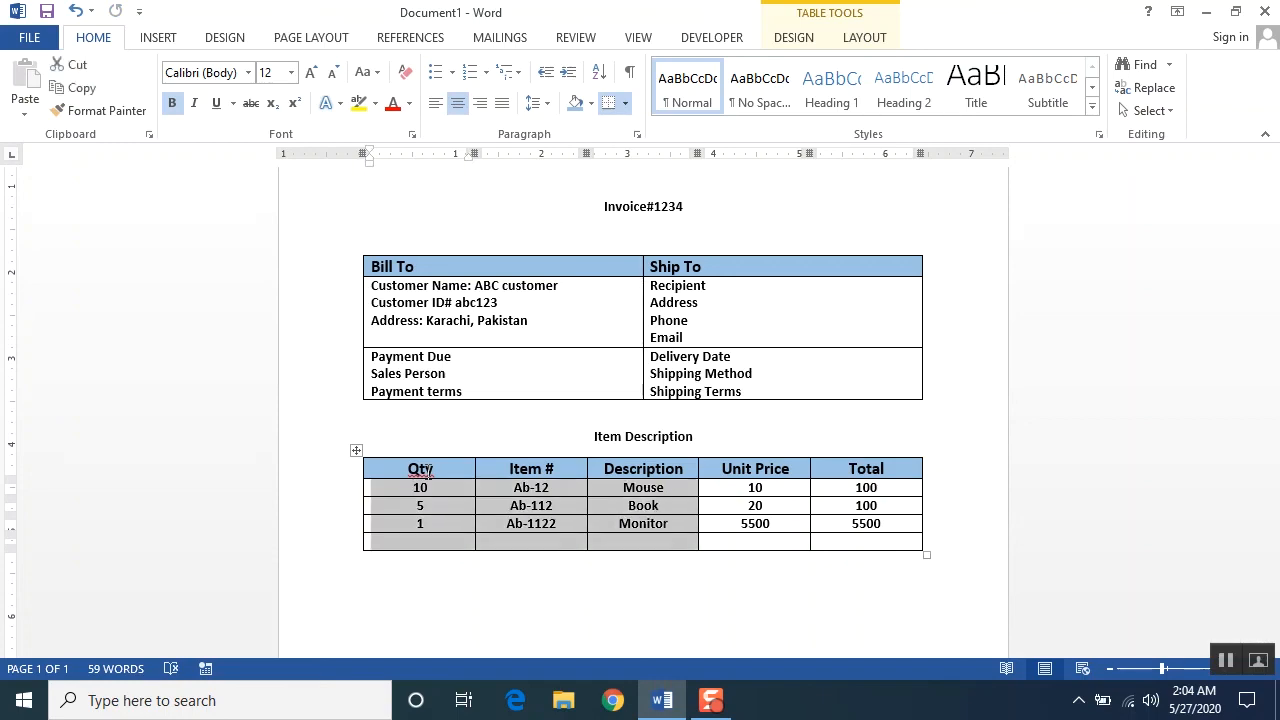
key("shift+Up")
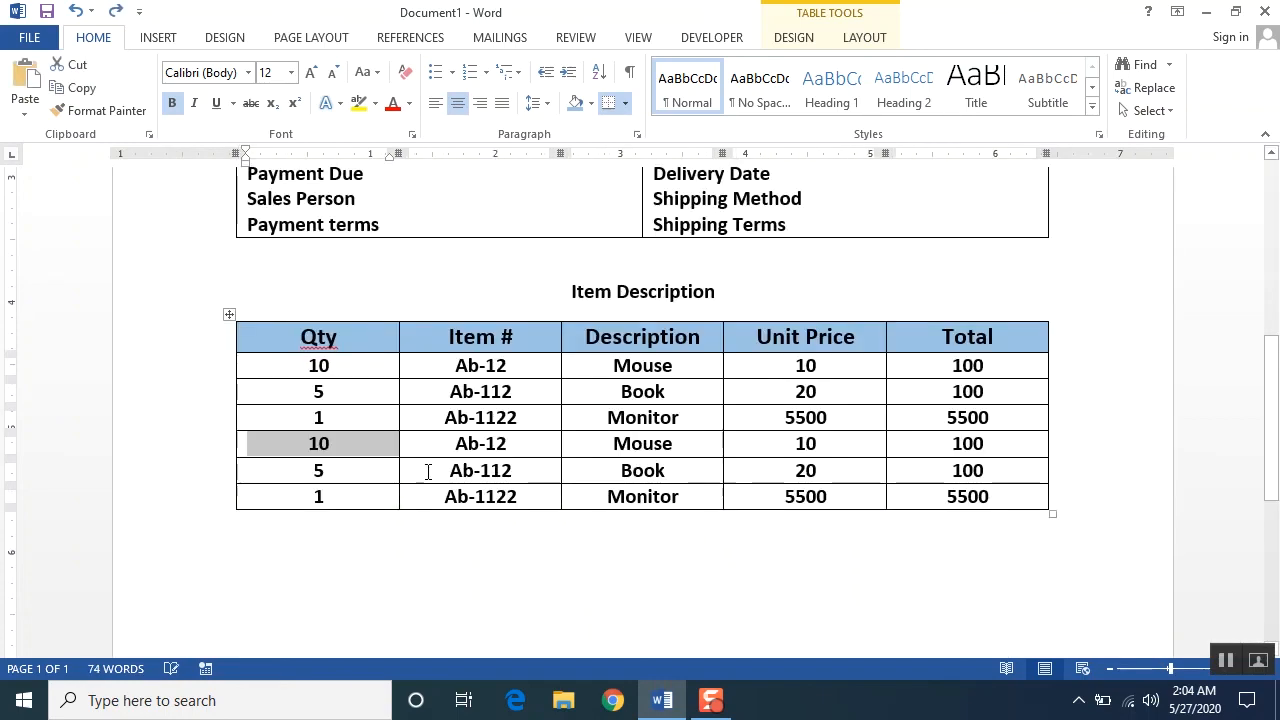
Step: Write the closing line "Thanks For your Busnie" beneath the item table, leaving a blank space between them
scroll(428, 471, "down", 3, "ctrl")
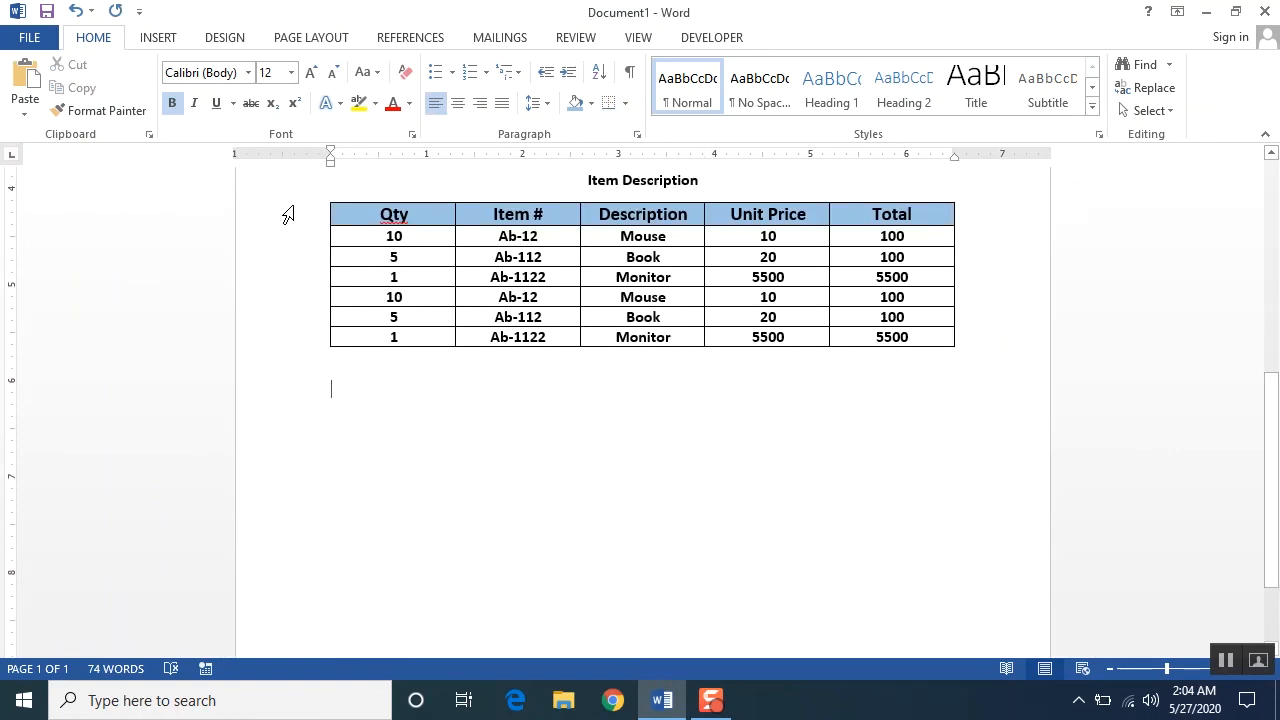
type("Thanks")
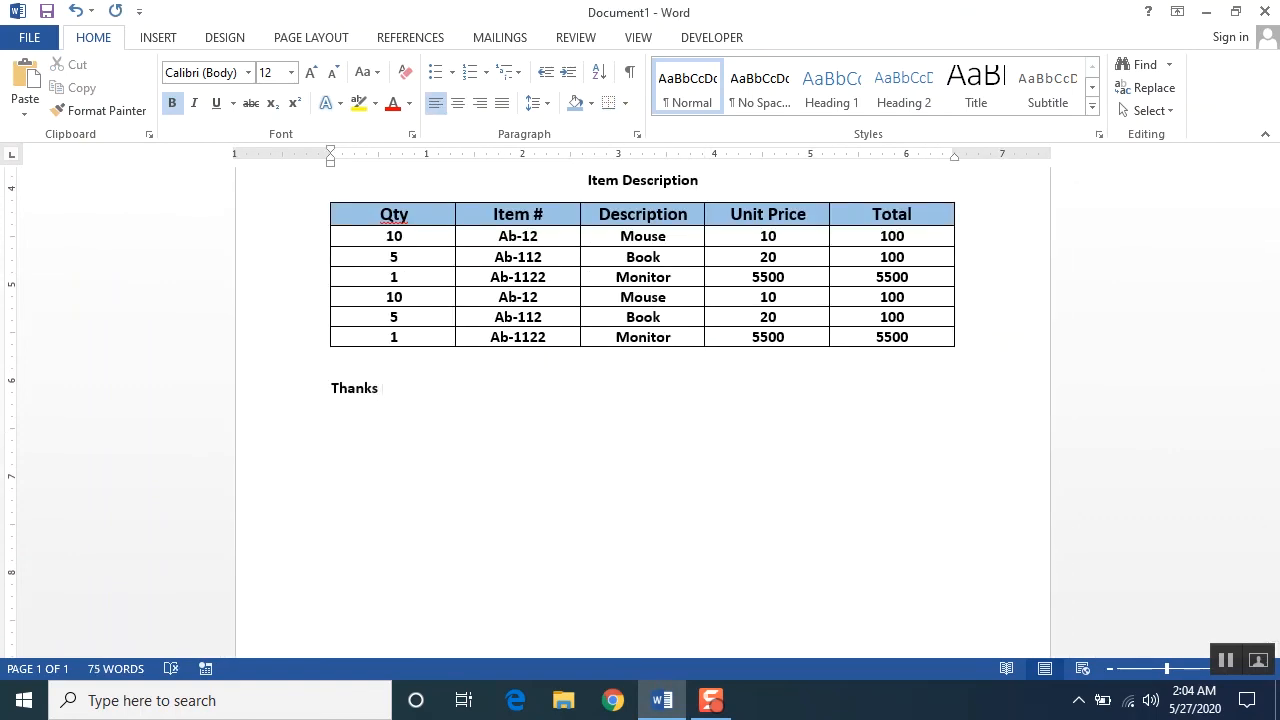
type(" For your Busnie")
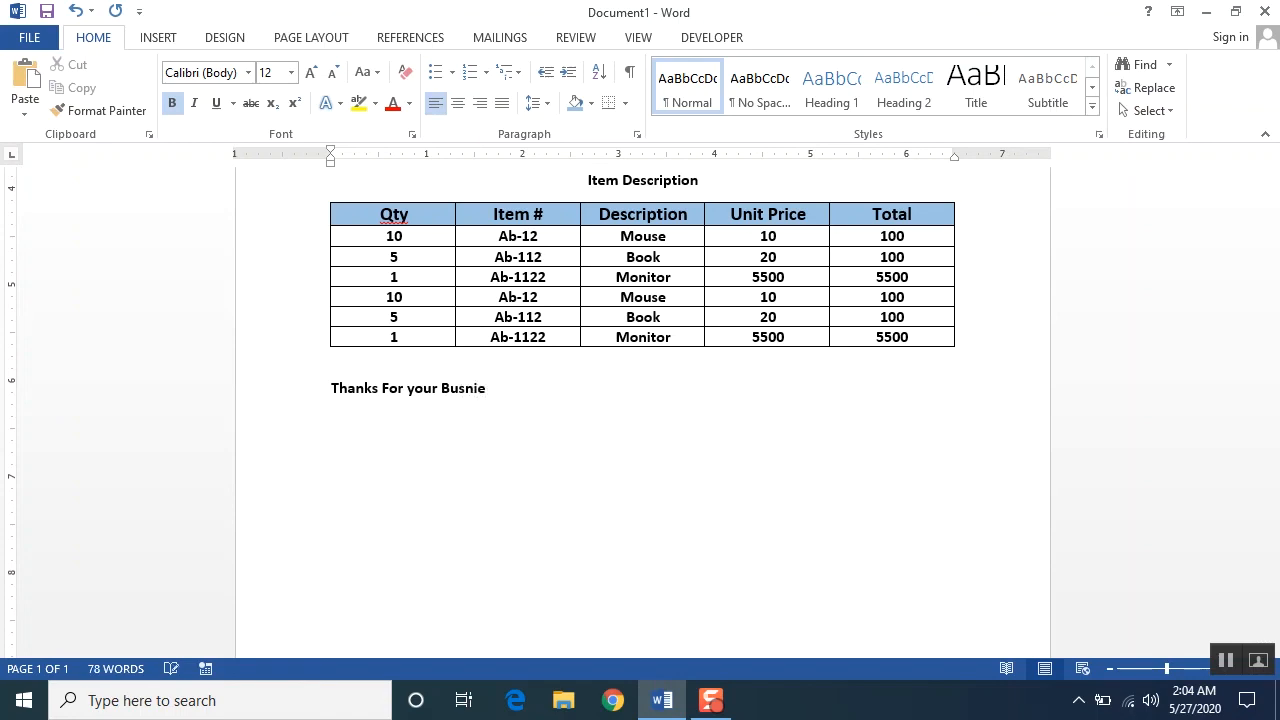